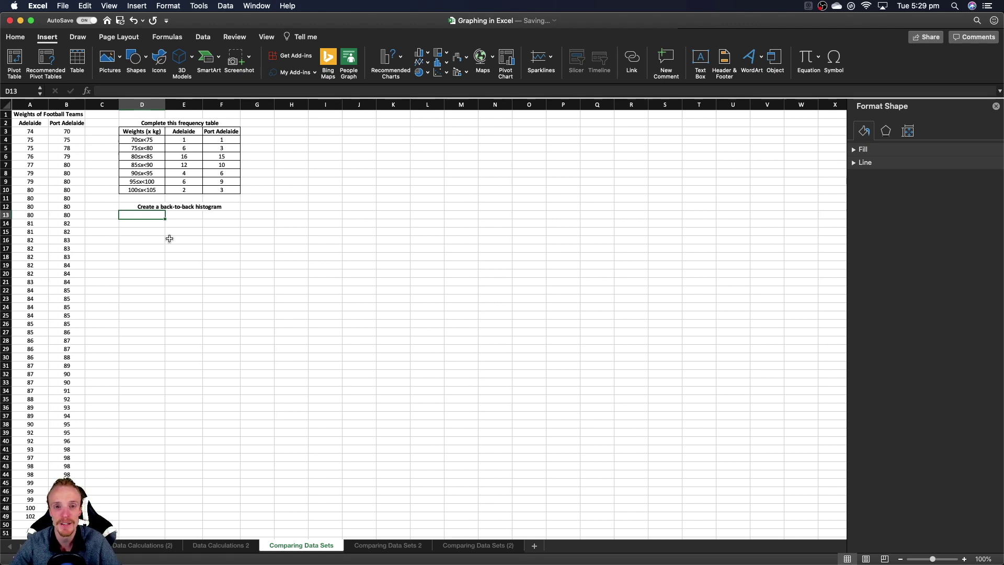
Step: Preview the histogram and column chart types, then look over the team weights in A2:B9
{"action": "left_click", "coordinate": [440, 63]}
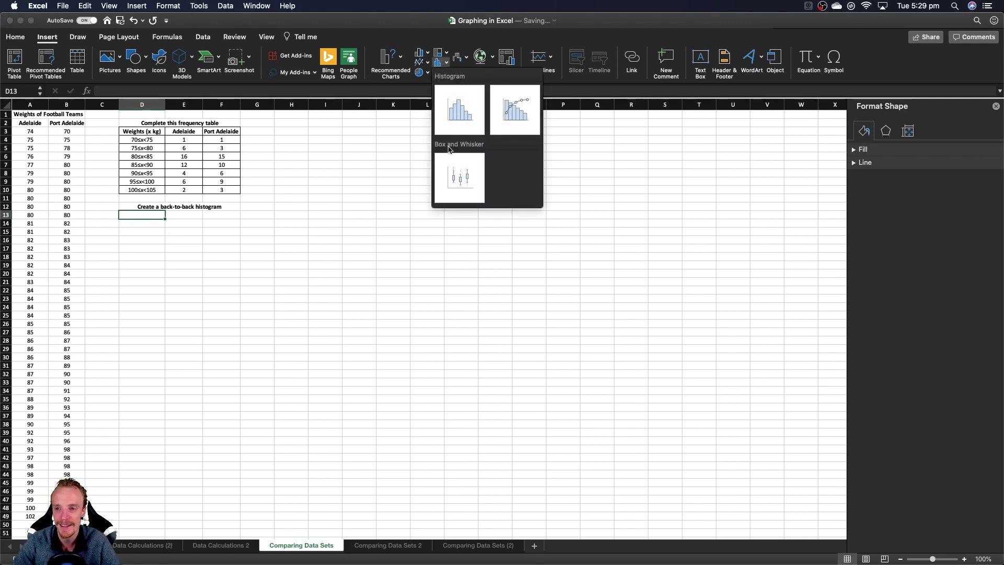
{"action": "left_click", "coordinate": [428, 54]}
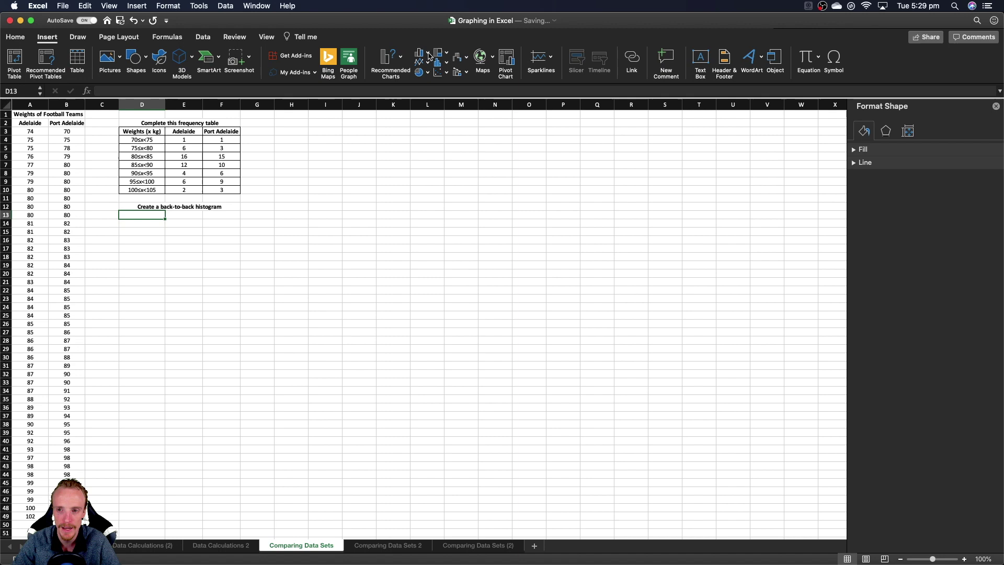
{"action": "left_click", "coordinate": [428, 54]}
{"action": "left_click", "coordinate": [428, 55]}
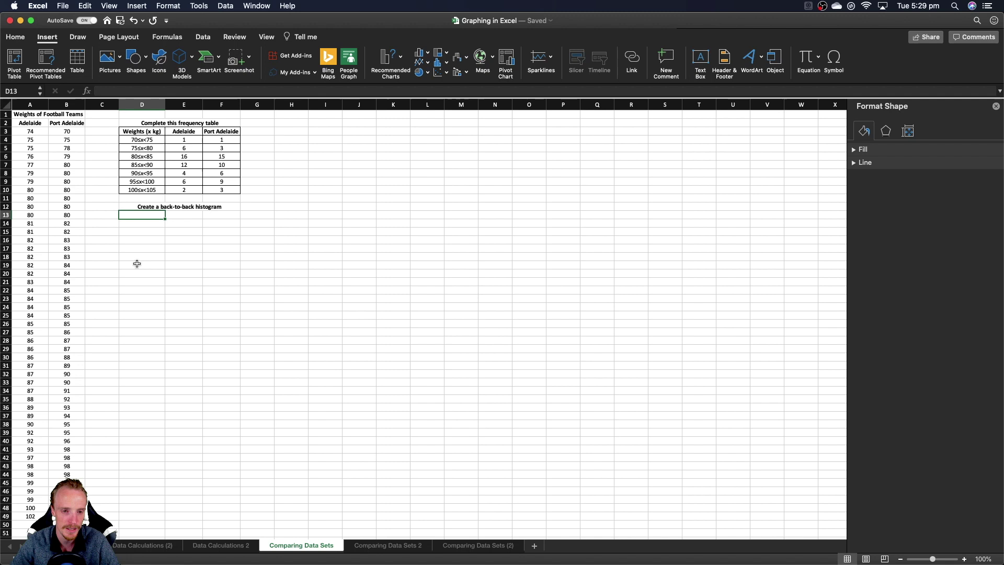
{"action": "left_click_drag", "start_coordinate": [29, 123], "coordinate": [56, 181]}
{"action": "left_click", "coordinate": [61, 149]}
{"action": "left_click", "coordinate": [32, 114]}
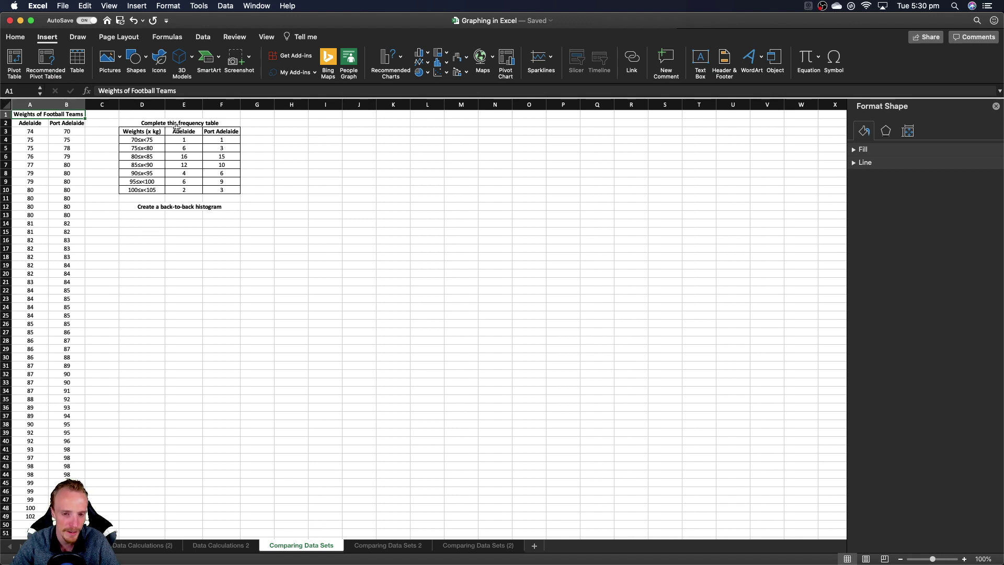
Step: Select the whole frequency table D3:F10, from the Weights (x kg) header down
{"action": "left_click", "coordinate": [157, 132]}
{"action": "left_click_drag", "start_coordinate": [157, 132], "coordinate": [225, 191]}
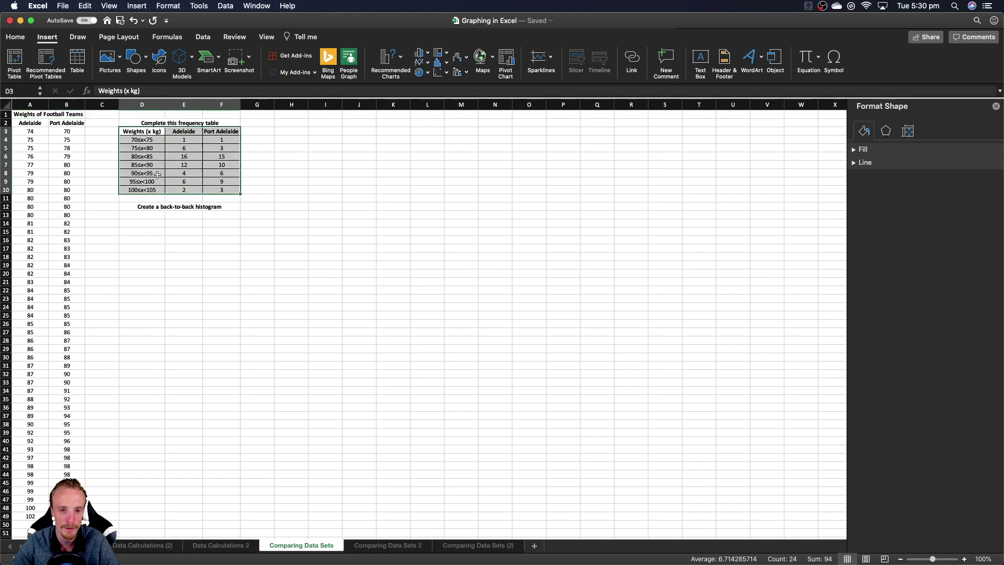
{"action": "left_click", "coordinate": [155, 142]}
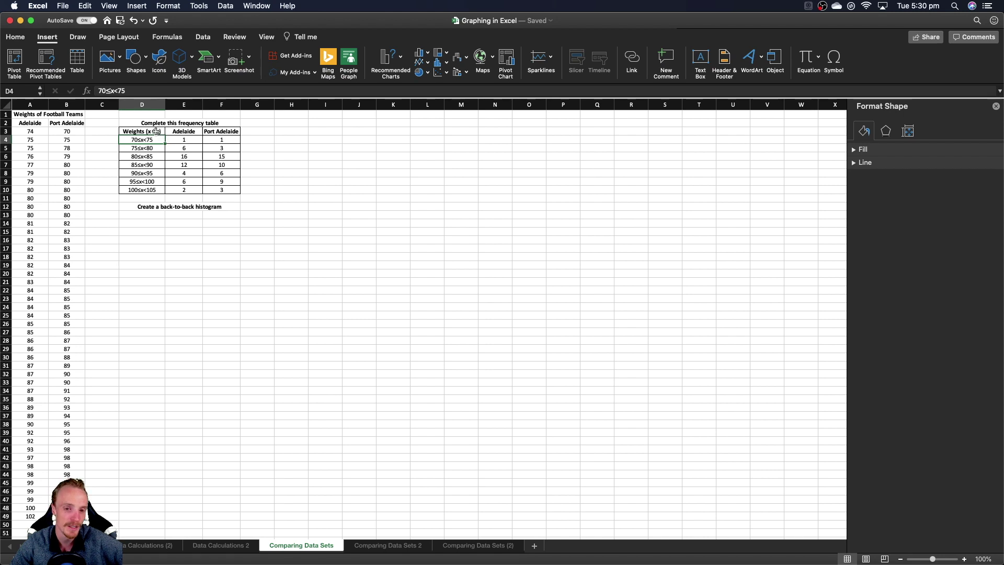
{"action": "left_click_drag", "start_coordinate": [157, 131], "coordinate": [225, 188]}
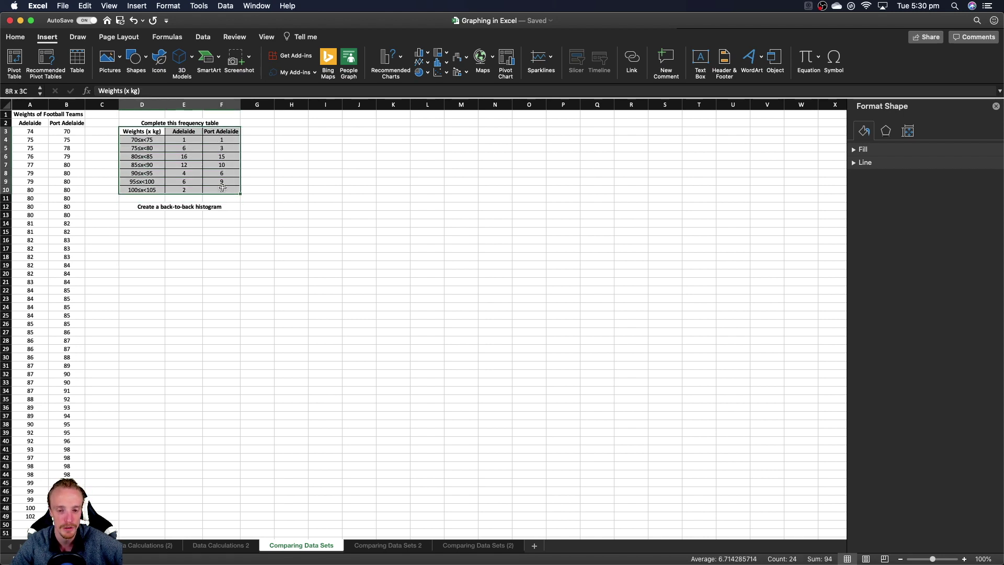
{"action": "left_click", "coordinate": [194, 141]}
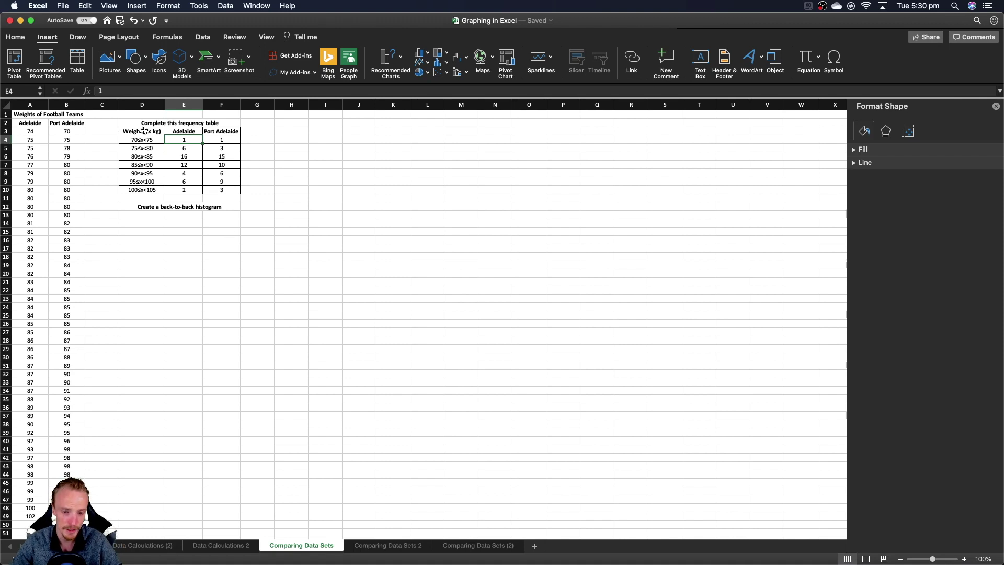
{"action": "left_click_drag", "start_coordinate": [145, 132], "coordinate": [215, 189]}
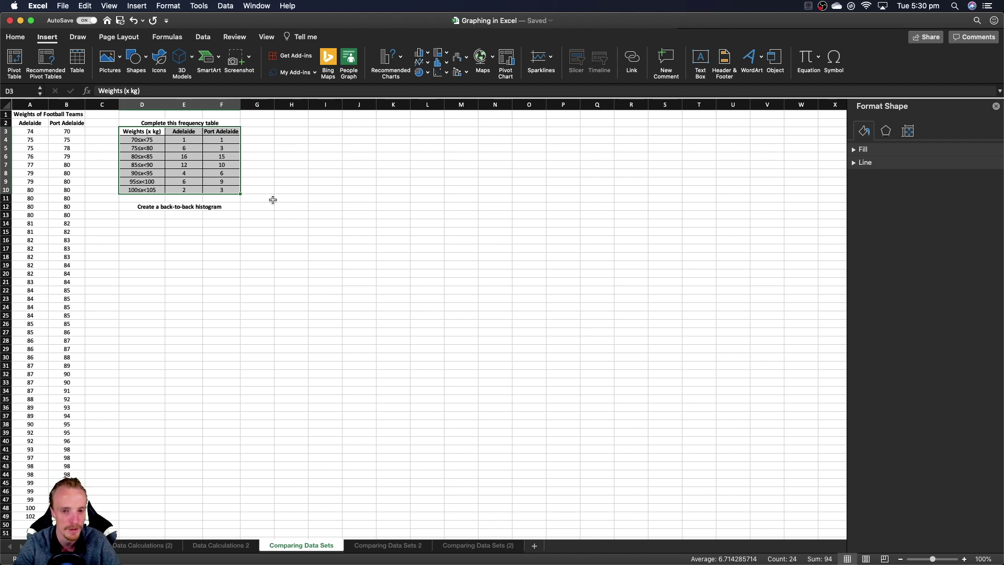
{"action": "left_click", "coordinate": [183, 149]}
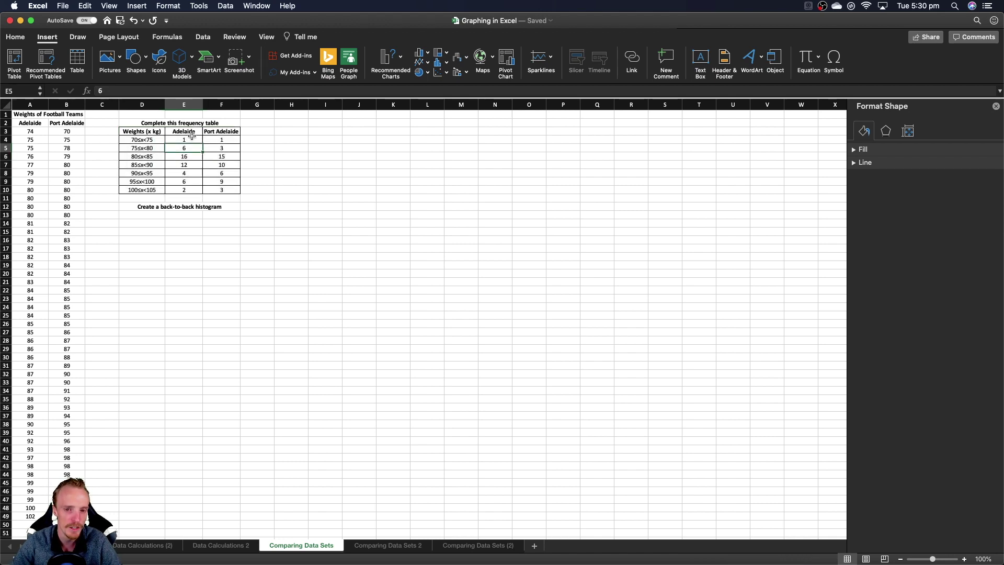
{"action": "left_click_drag", "start_coordinate": [153, 131], "coordinate": [222, 189]}
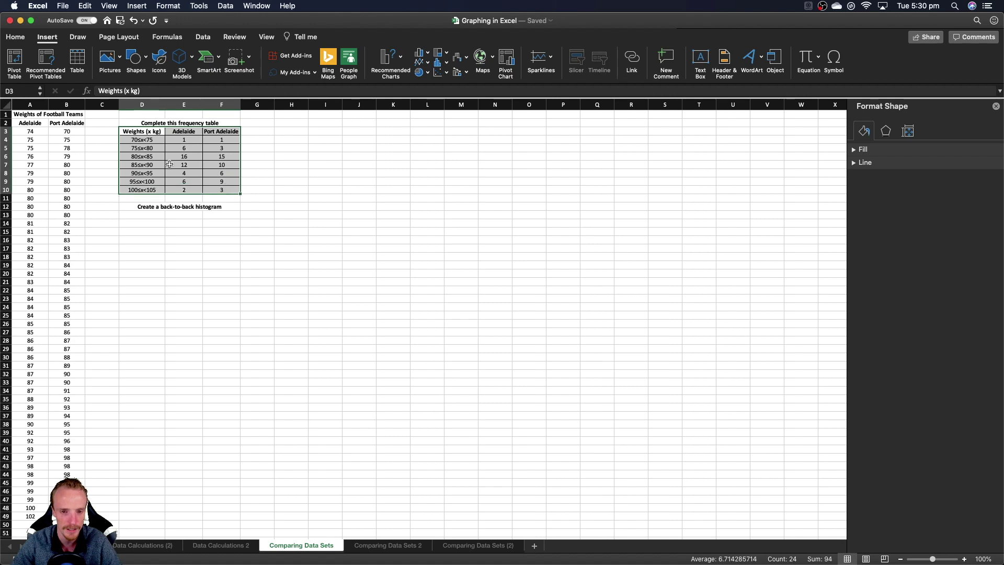
Step: Copy the D3:F10 frequency table and paste it starting at cell D13
{"action": "right_click", "coordinate": [147, 132]}
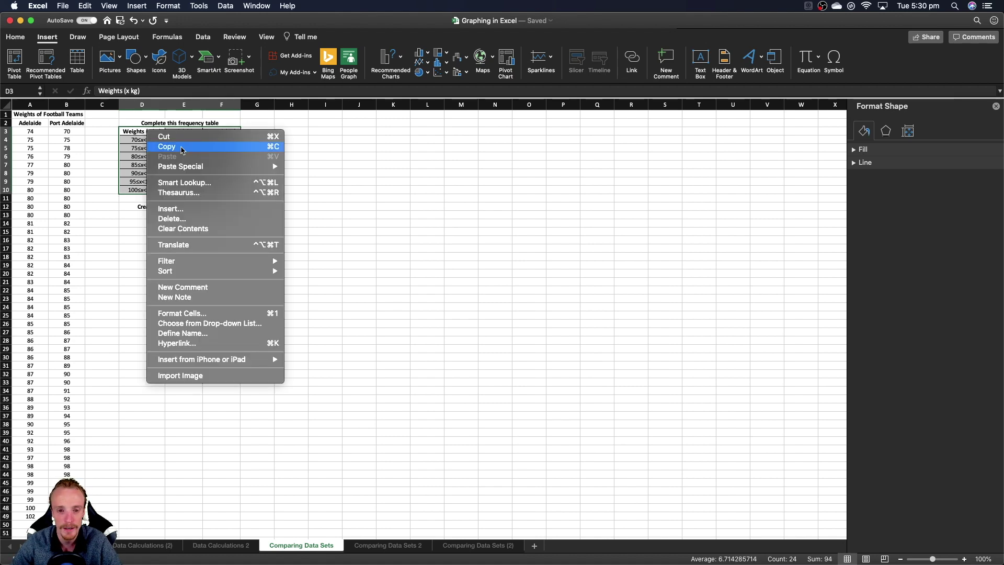
{"action": "key", "text": "Escape"}
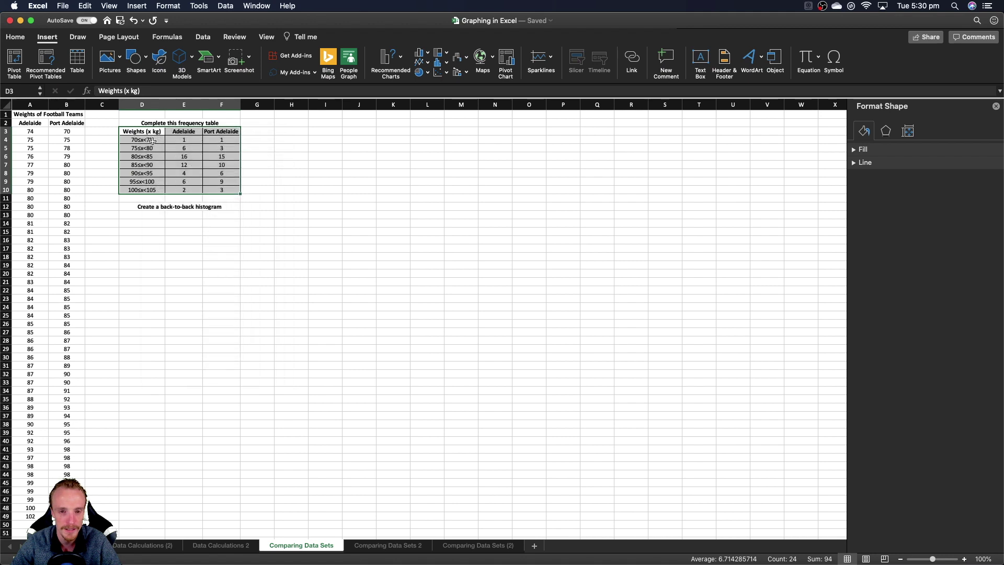
{"action": "key", "text": "super+c"}
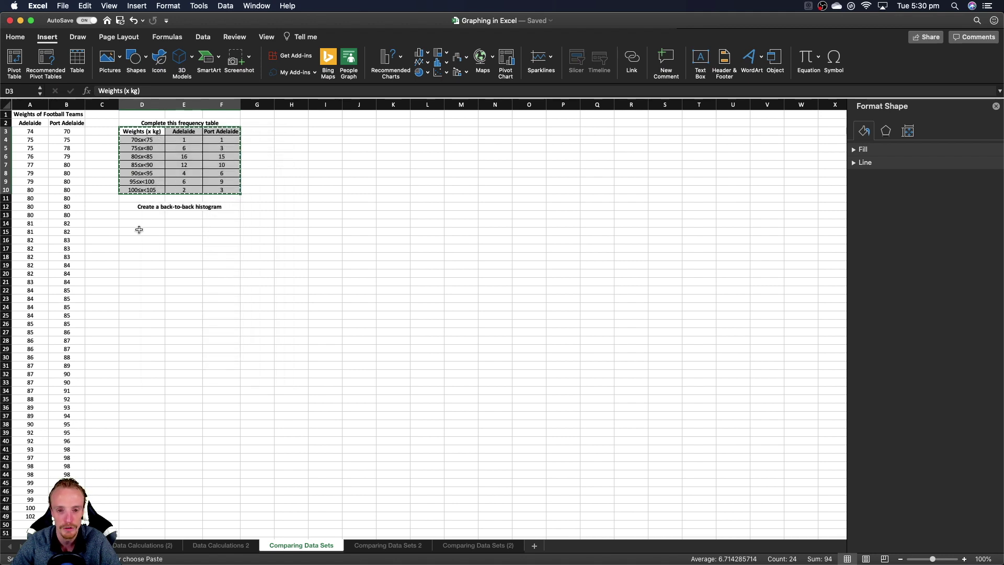
{"action": "left_click", "coordinate": [142, 215]}
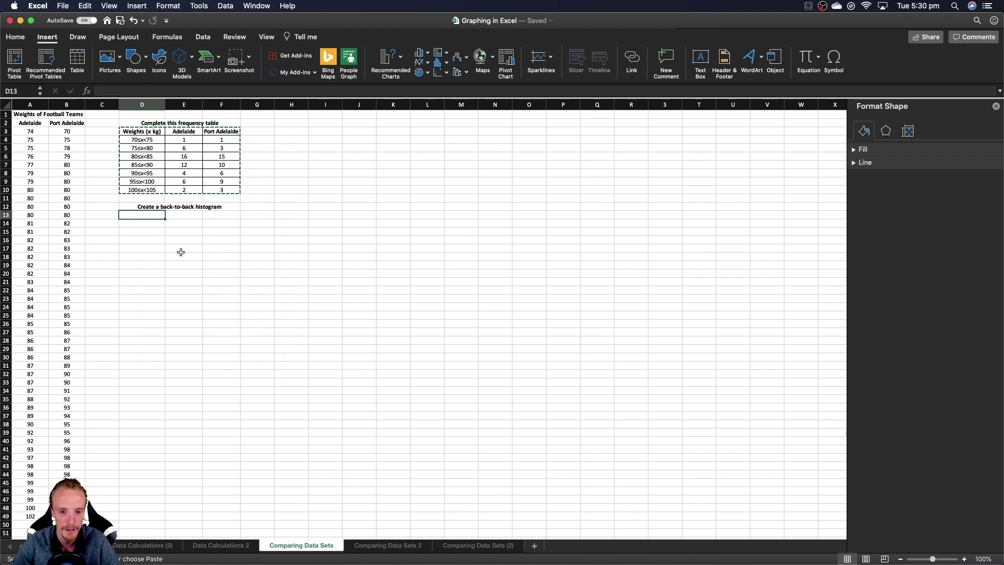
{"action": "right_click", "coordinate": [144, 216]}
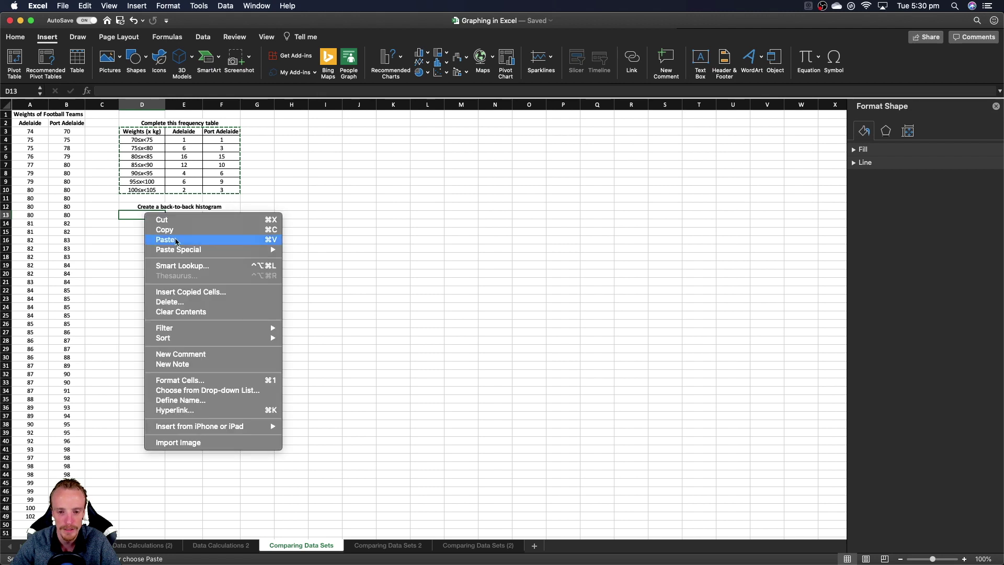
{"action": "left_click", "coordinate": [157, 233]}
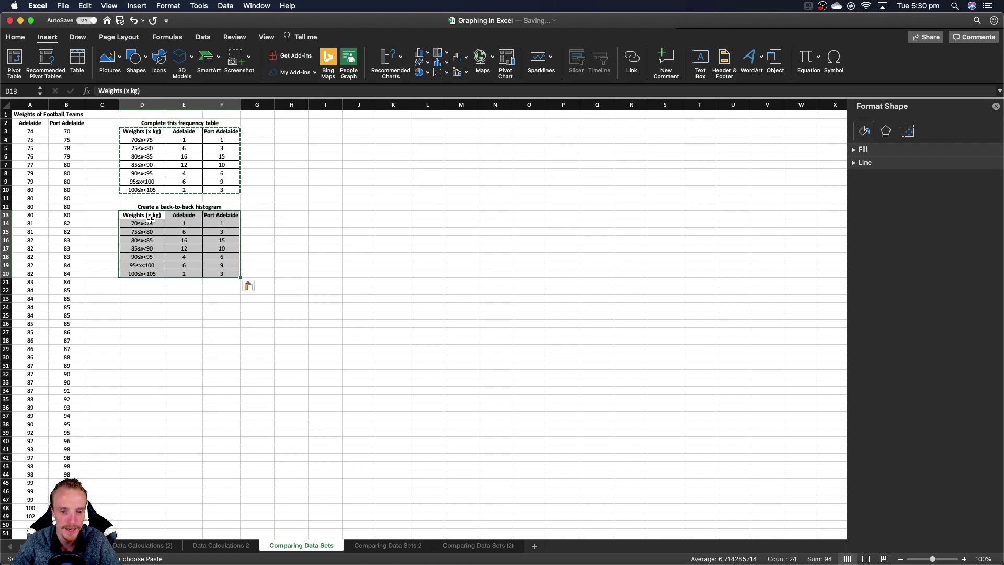
{"action": "left_click", "coordinate": [188, 274]}
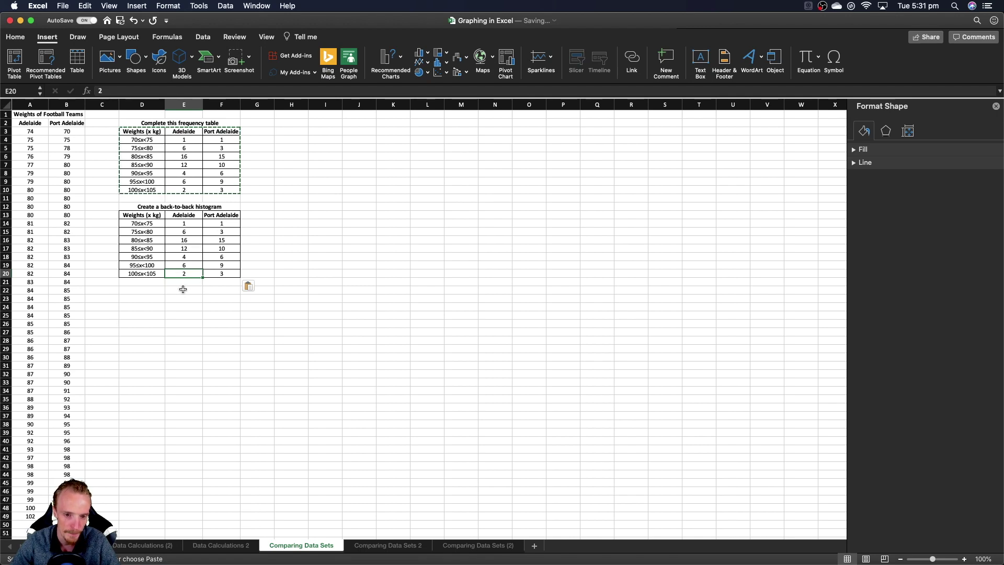
{"action": "left_click", "coordinate": [180, 198]}
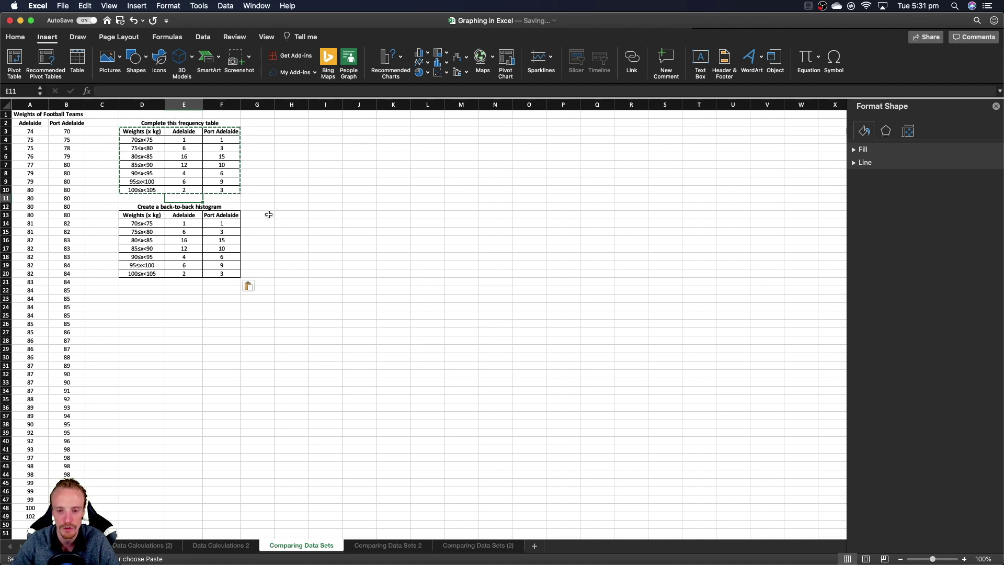
{"action": "left_click", "coordinate": [261, 199]}
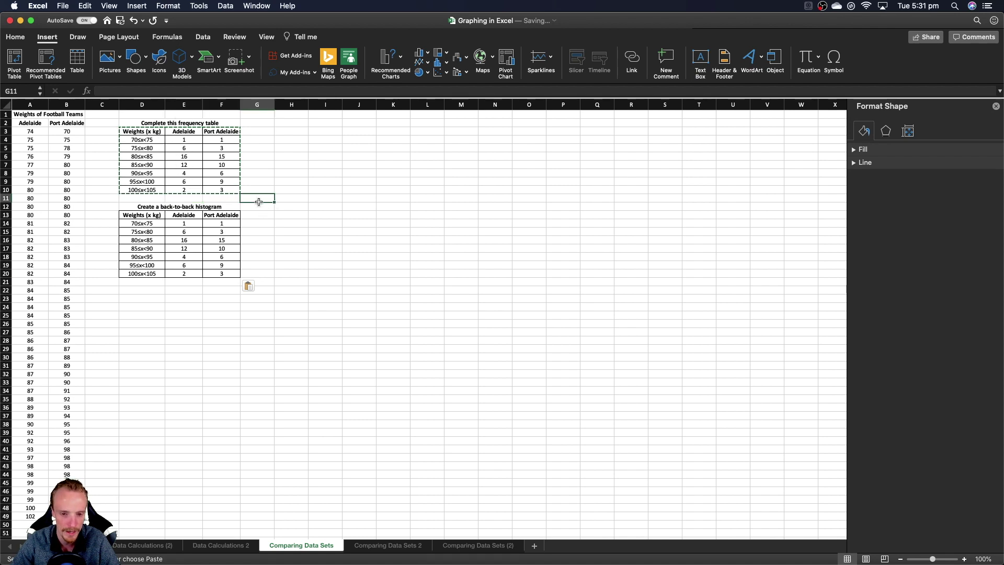
{"action": "left_click", "coordinate": [179, 283]}
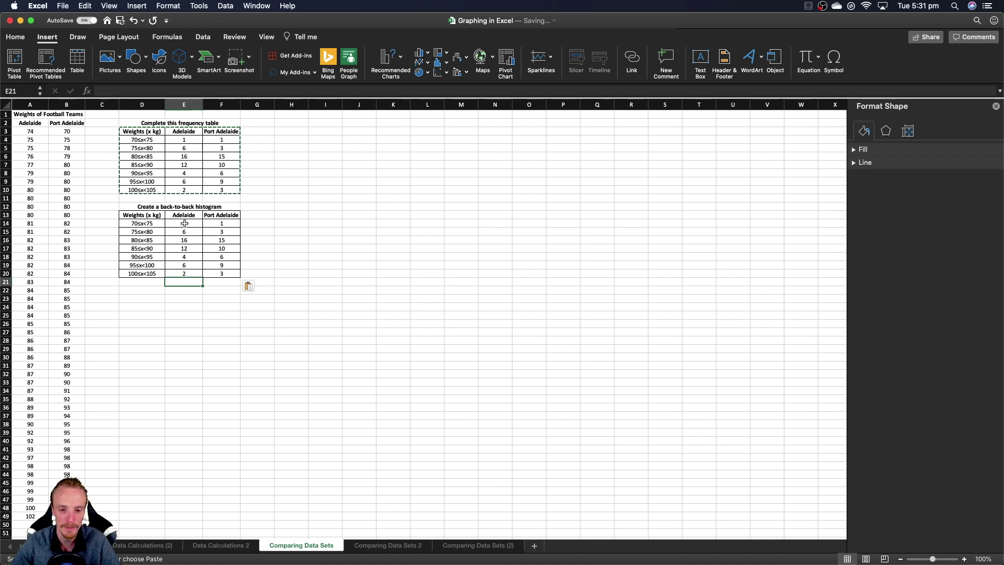
{"action": "left_click_drag", "start_coordinate": [195, 222], "coordinate": [194, 274]}
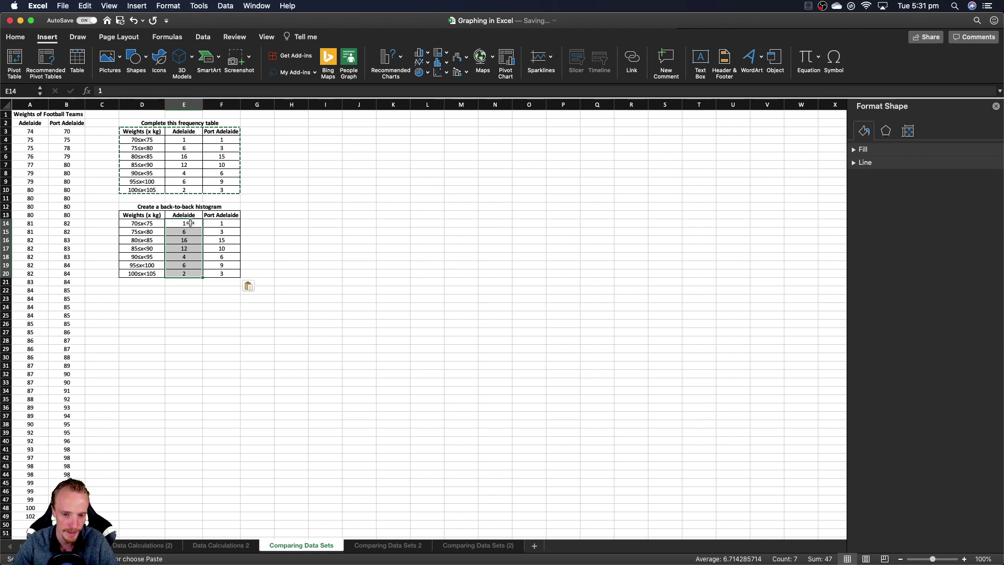
{"action": "left_click", "coordinate": [190, 223]}
{"action": "left_click", "coordinate": [189, 231]}
{"action": "left_click", "coordinate": [190, 240]}
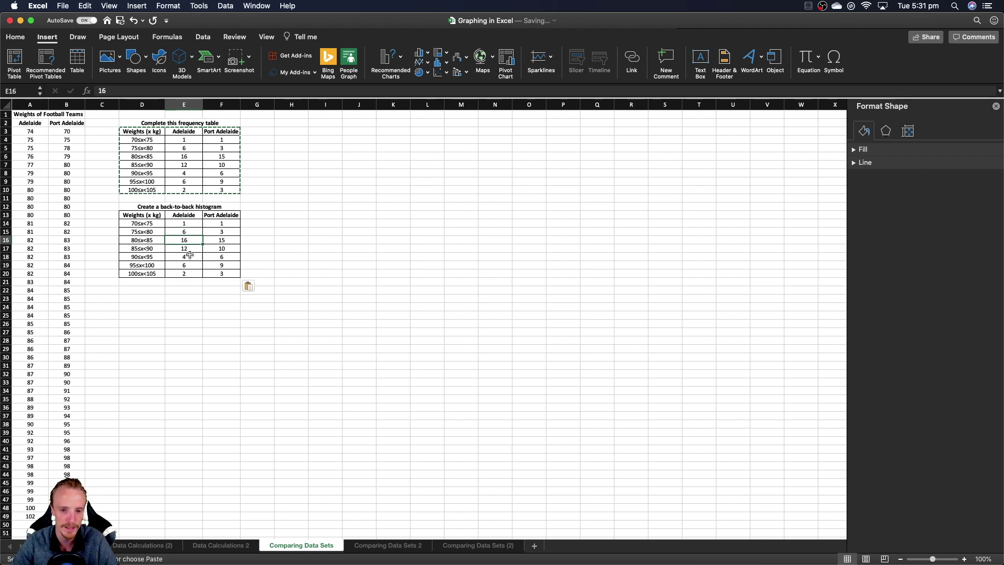
{"action": "left_click", "coordinate": [188, 249]}
{"action": "left_click", "coordinate": [188, 257]}
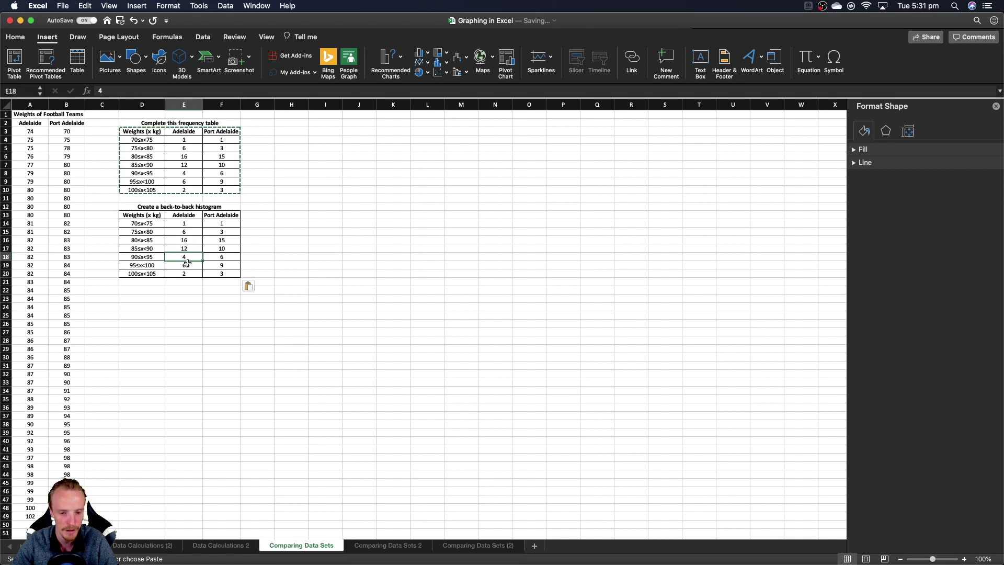
{"action": "left_click", "coordinate": [186, 291]}
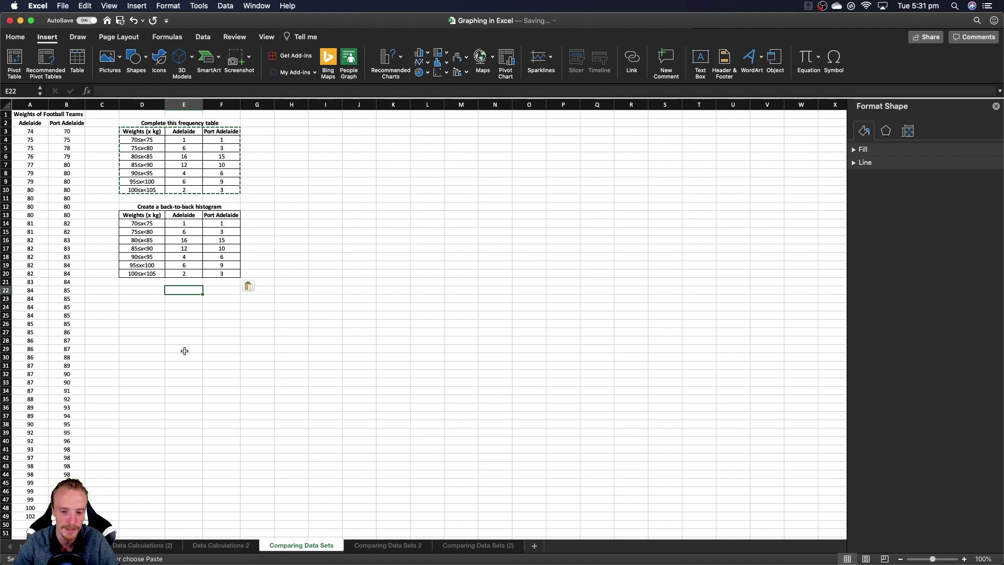
Step: Enter a helper value of -1 in E22 and copy it
{"action": "key", "text": "Down"}
{"action": "key", "text": "Down"}
{"action": "key", "text": "Down"}
{"action": "key", "text": "Down"}
{"action": "key", "text": "Down"}
{"action": "key", "text": "Down"}
{"action": "key", "text": "Down"}
{"action": "key", "text": "shift+Up"}
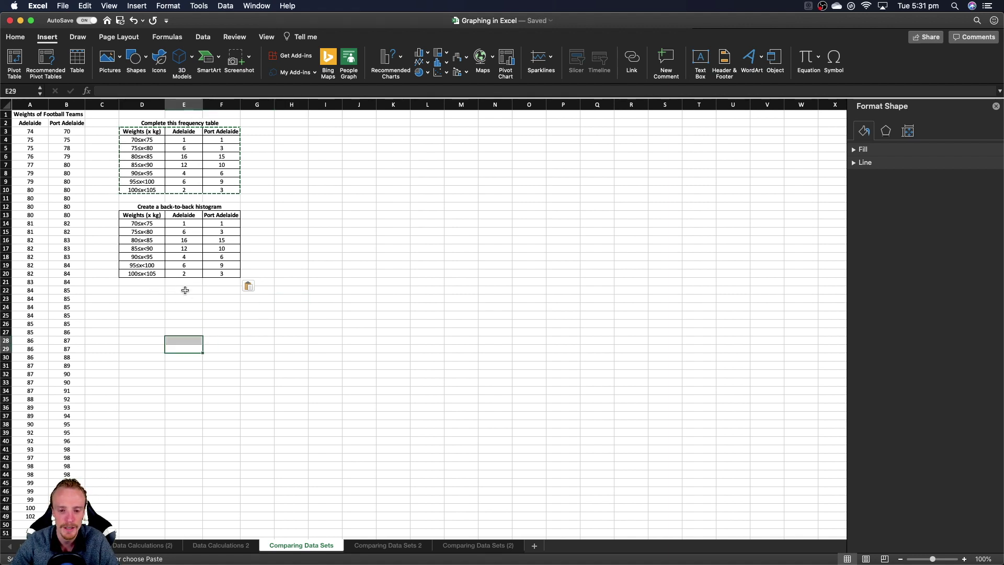
{"action": "left_click", "coordinate": [185, 290]}
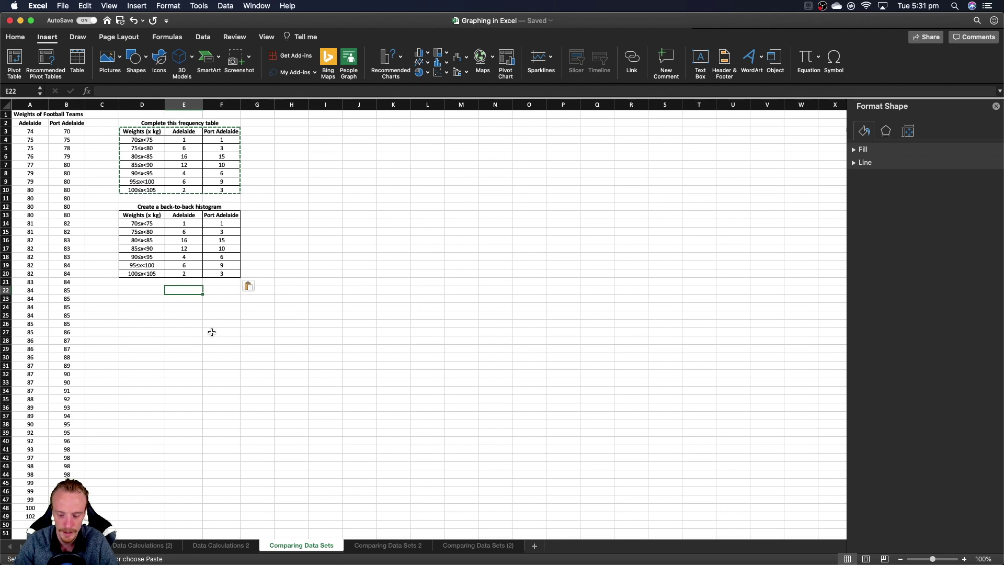
{"action": "type", "text": "-1"}
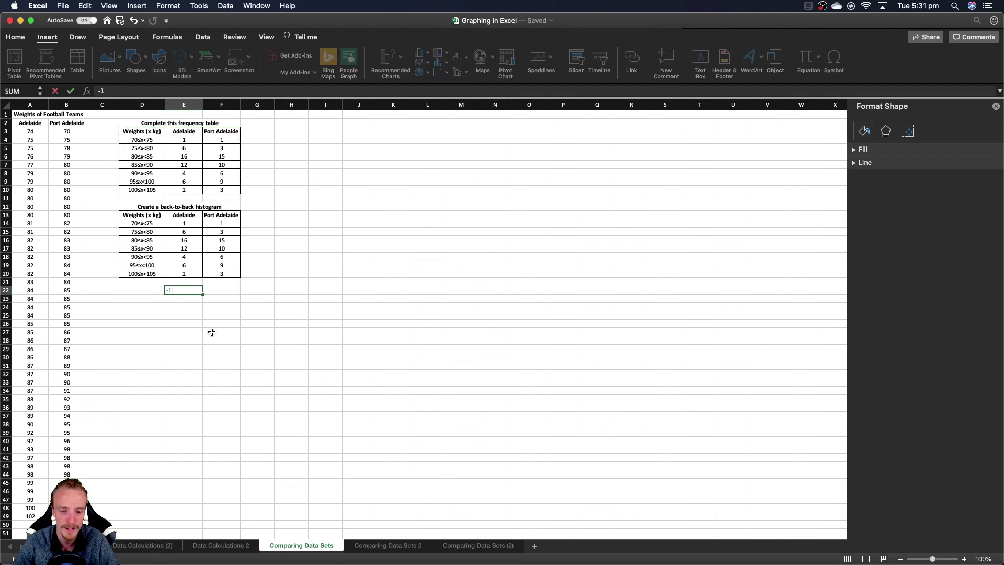
{"action": "key", "text": "Return"}
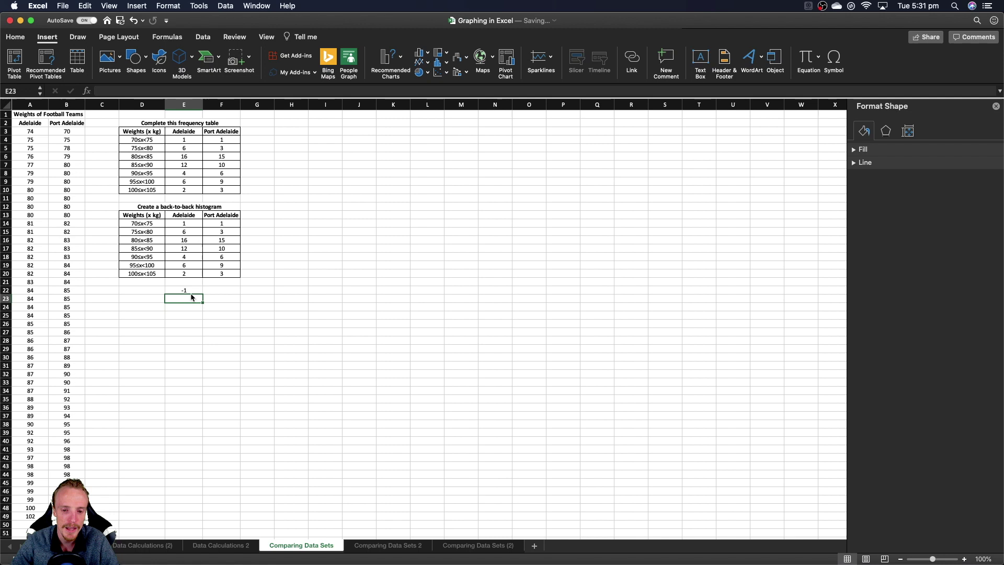
{"action": "left_click", "coordinate": [182, 290]}
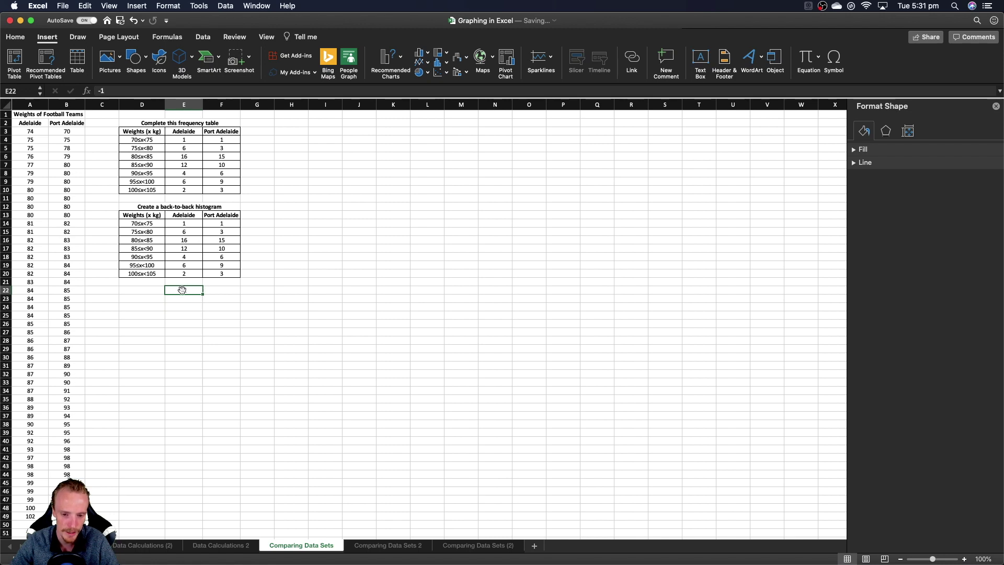
{"action": "right_click", "coordinate": [182, 290]}
{"action": "left_click", "coordinate": [212, 310]}
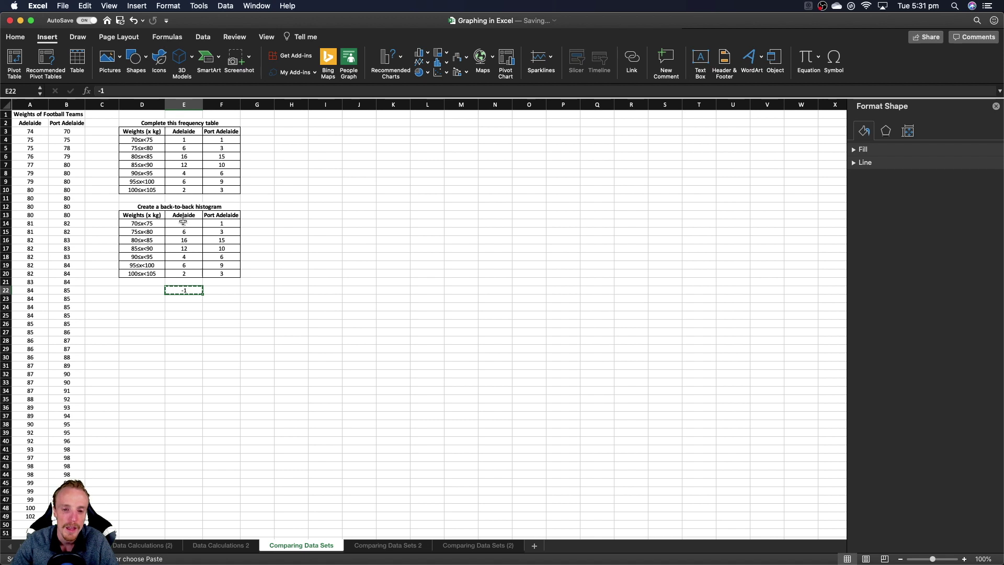
Step: Paste Special onto Adelaide counts E14:E20 using Values and Multiply to negate them
{"action": "left_click_drag", "start_coordinate": [183, 223], "coordinate": [184, 274]}
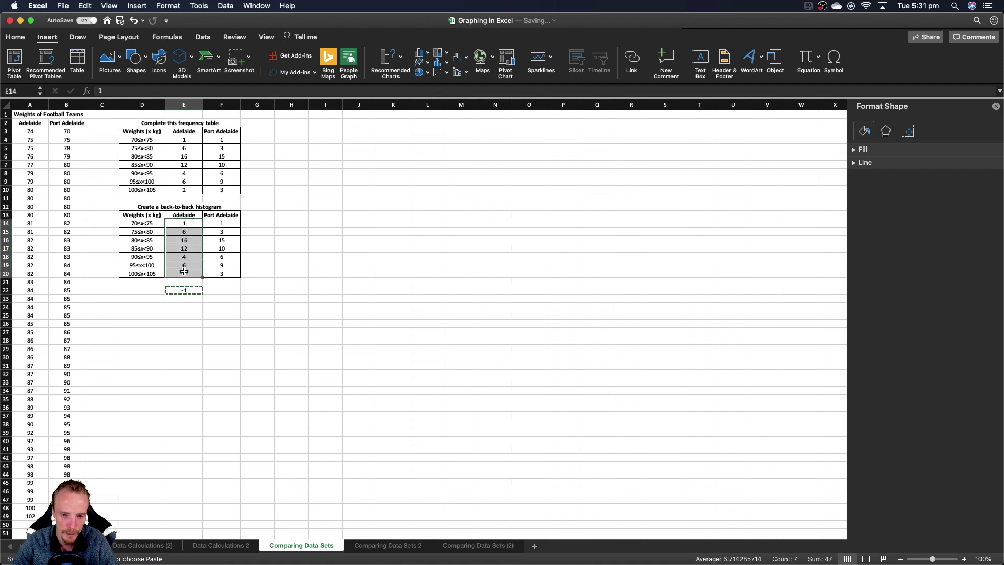
{"action": "right_click", "coordinate": [191, 223]}
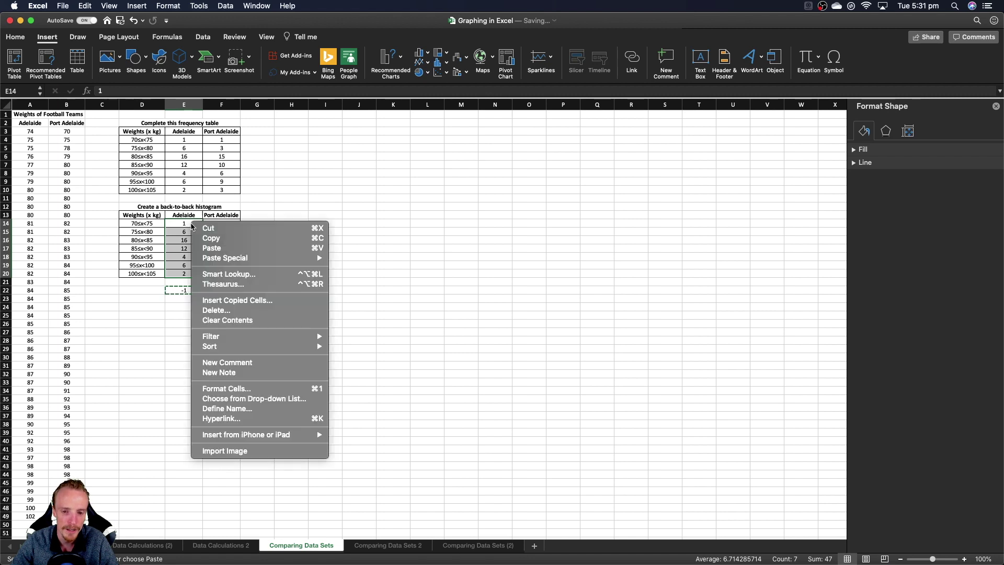
{"action": "mouse_move", "coordinate": [245, 260]}
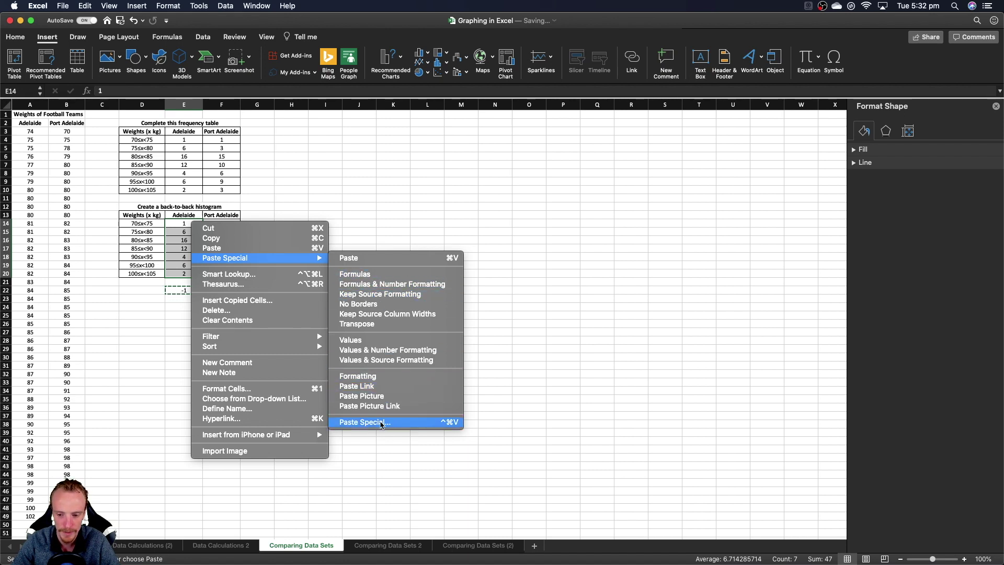
{"action": "left_click", "coordinate": [374, 422]}
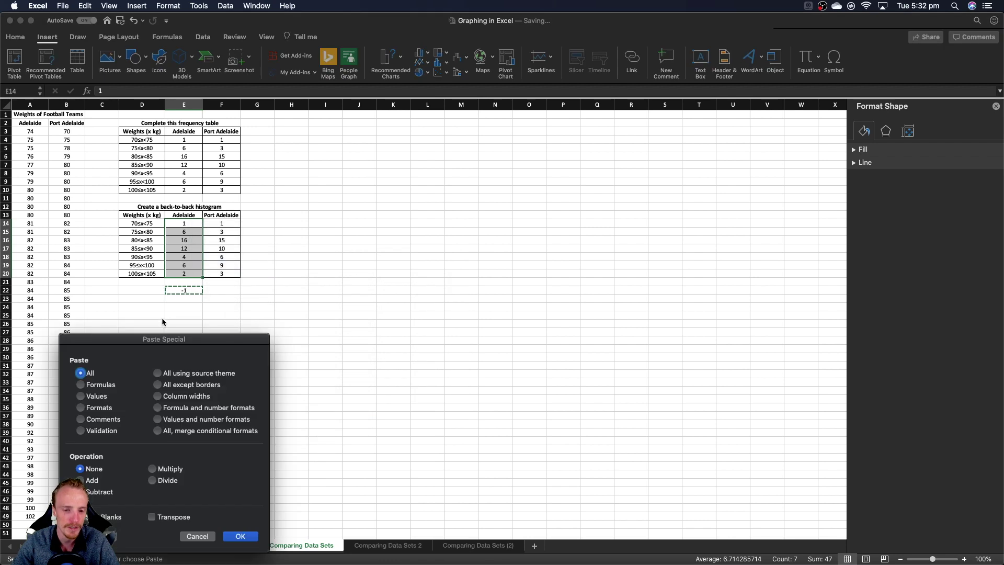
{"action": "left_click_drag", "start_coordinate": [124, 341], "coordinate": [341, 157]}
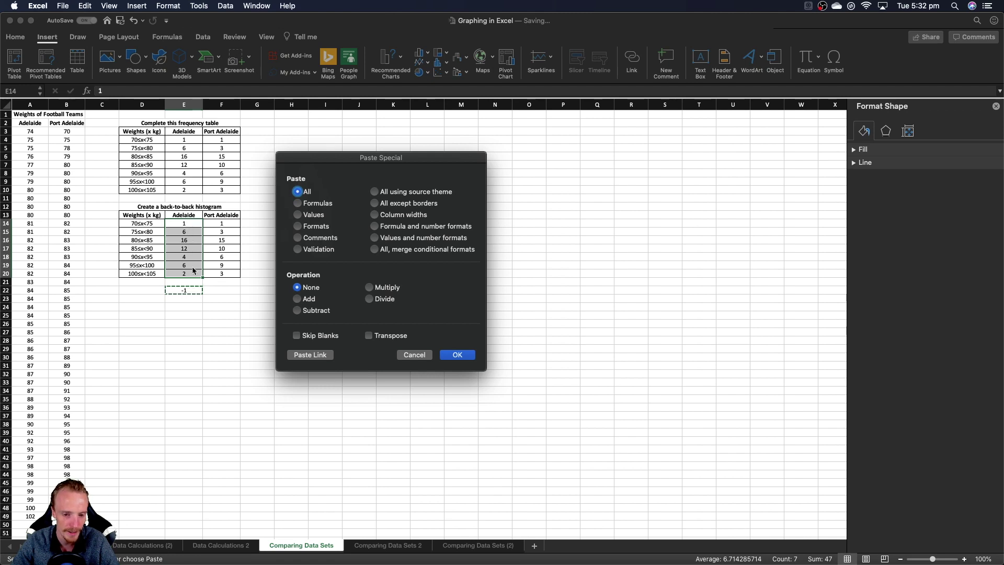
{"action": "left_click", "coordinate": [369, 287]}
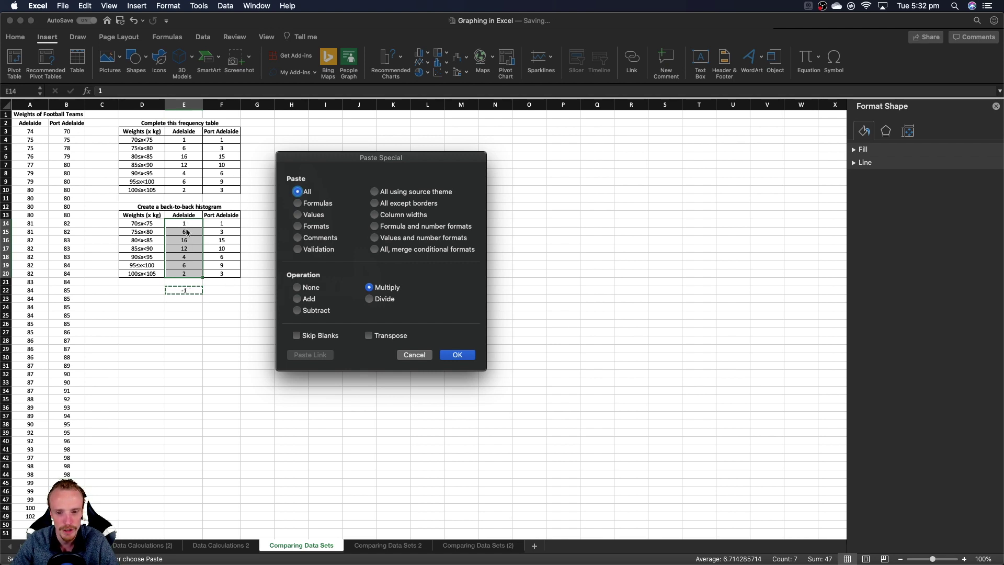
{"action": "left_click", "coordinate": [298, 215]}
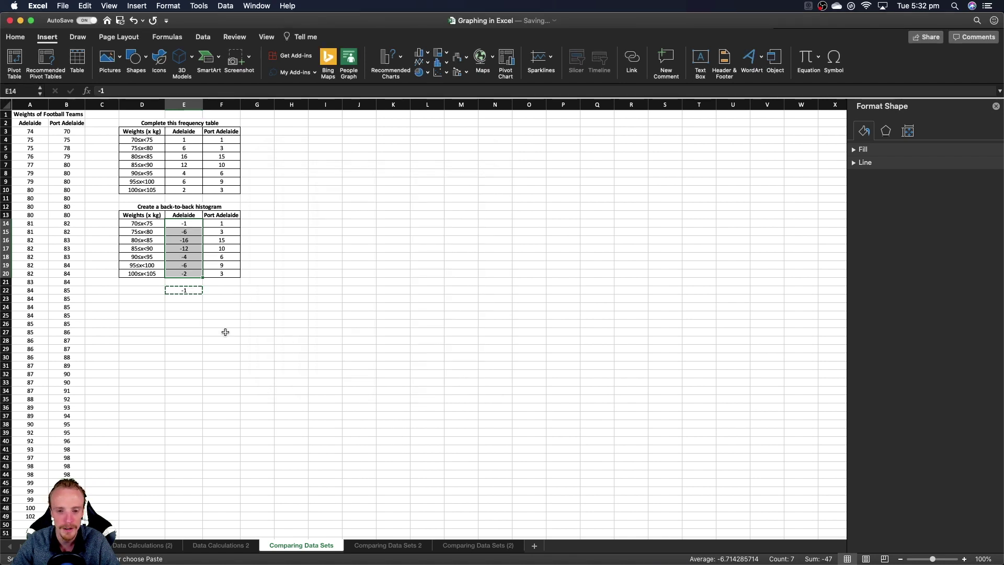
Step: Confirm the negated Adelaide counts total -47, then delete the -1 helper in E22
{"action": "left_click", "coordinate": [186, 307]}
{"action": "left_click_drag", "start_coordinate": [187, 224], "coordinate": [186, 274]}
{"action": "left_click", "coordinate": [183, 139]}
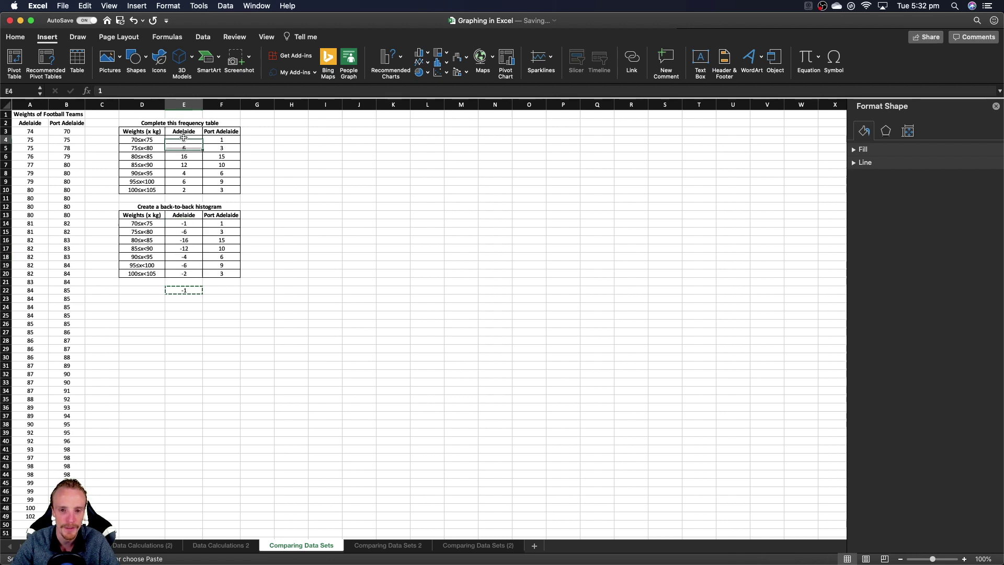
{"action": "left_click", "coordinate": [186, 291]}
{"action": "key", "text": "Delete"}
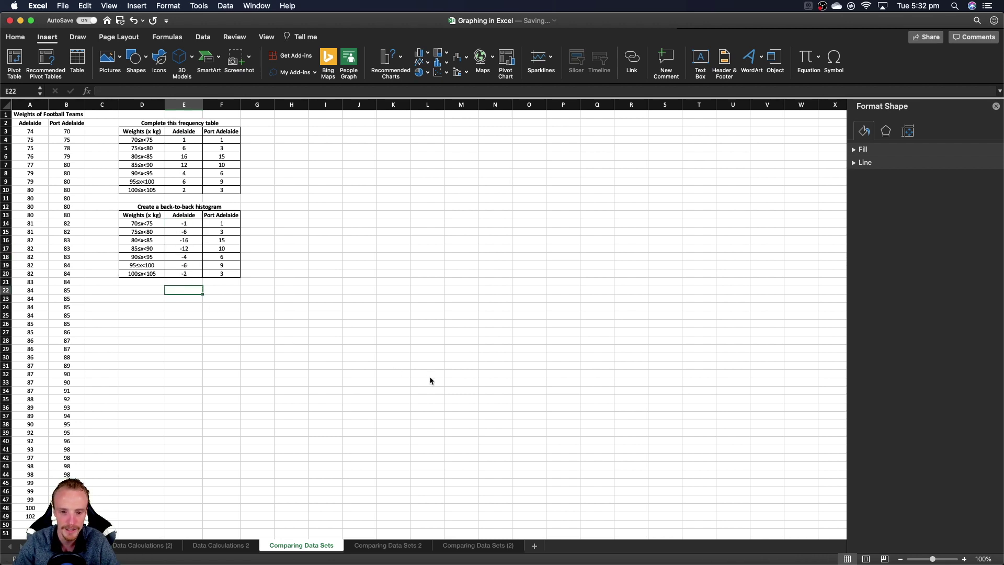
{"action": "left_click", "coordinate": [159, 295]}
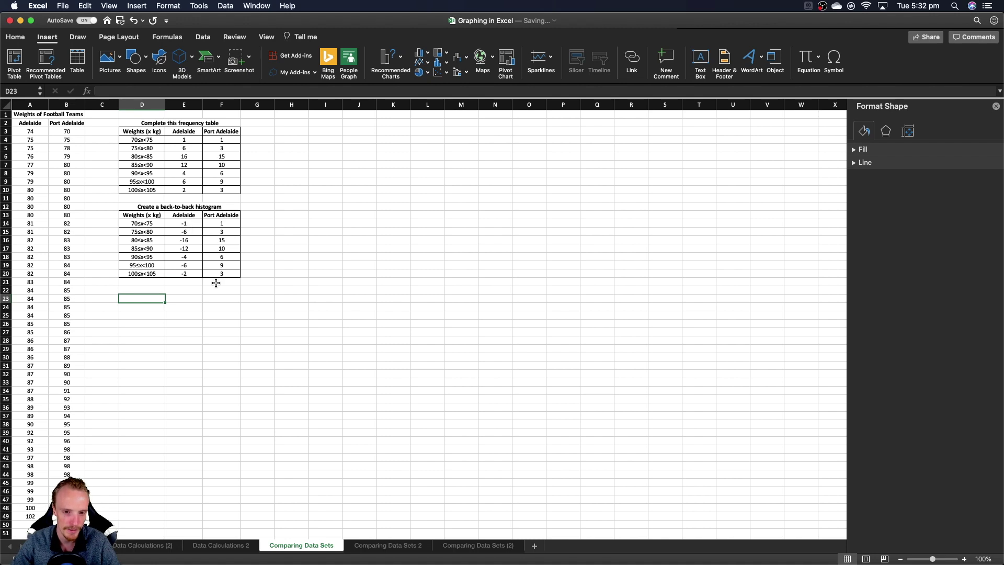
{"action": "left_click", "coordinate": [193, 287]}
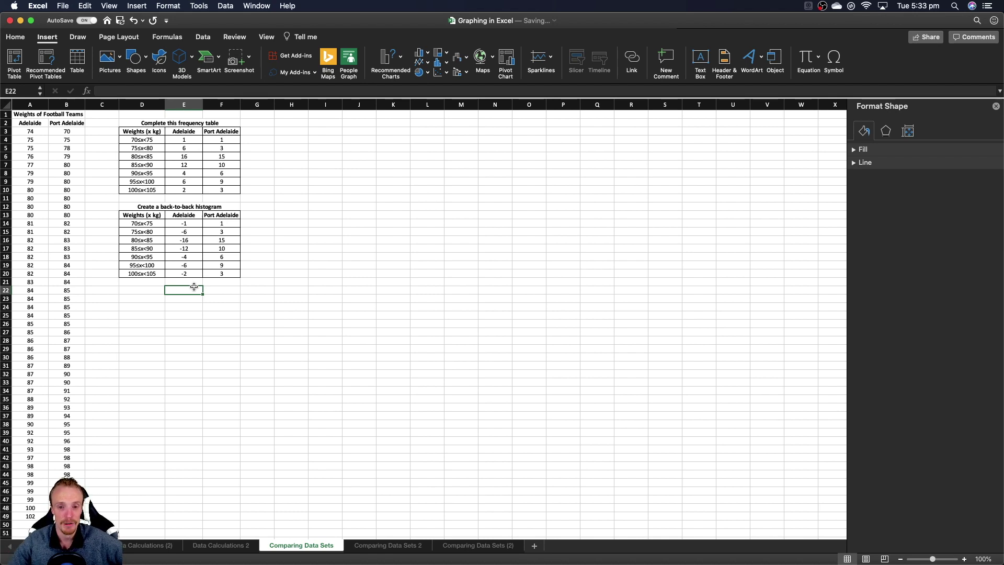
Step: Insert a stacked bar chart from the back-to-back table D13:F20
{"action": "left_click_drag", "start_coordinate": [146, 215], "coordinate": [213, 273]}
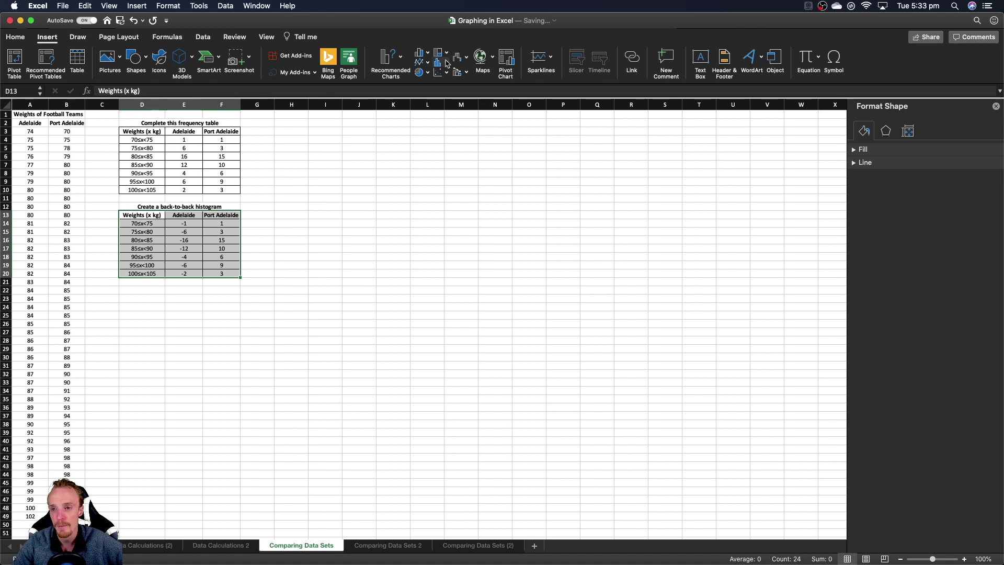
{"action": "left_click", "coordinate": [427, 55]}
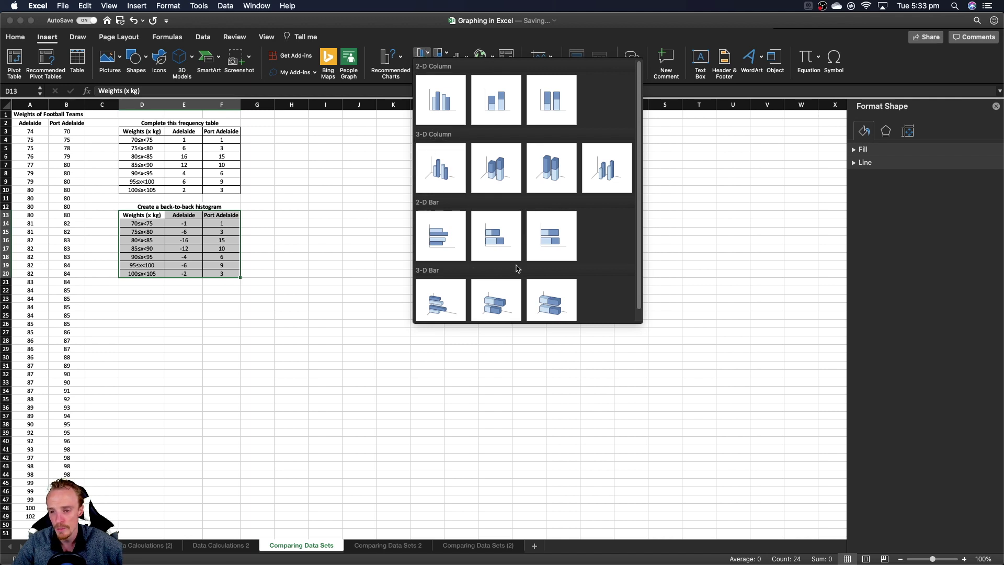
{"action": "left_click", "coordinate": [506, 233]}
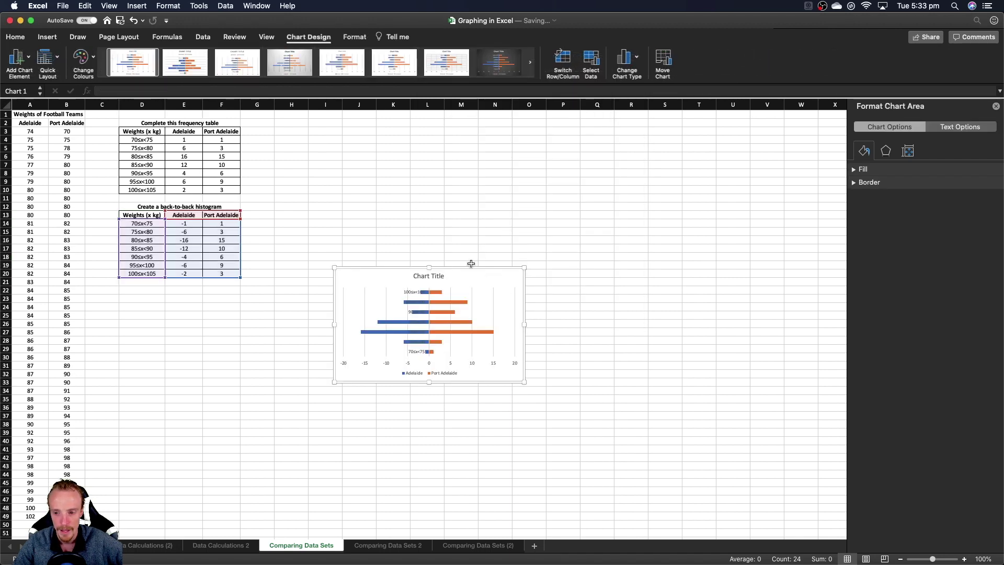
Step: Move the chart up near the tables and enlarge it
{"action": "left_click_drag", "start_coordinate": [473, 272], "coordinate": [314, 192]}
{"action": "left_click_drag", "start_coordinate": [368, 300], "coordinate": [438, 361]}
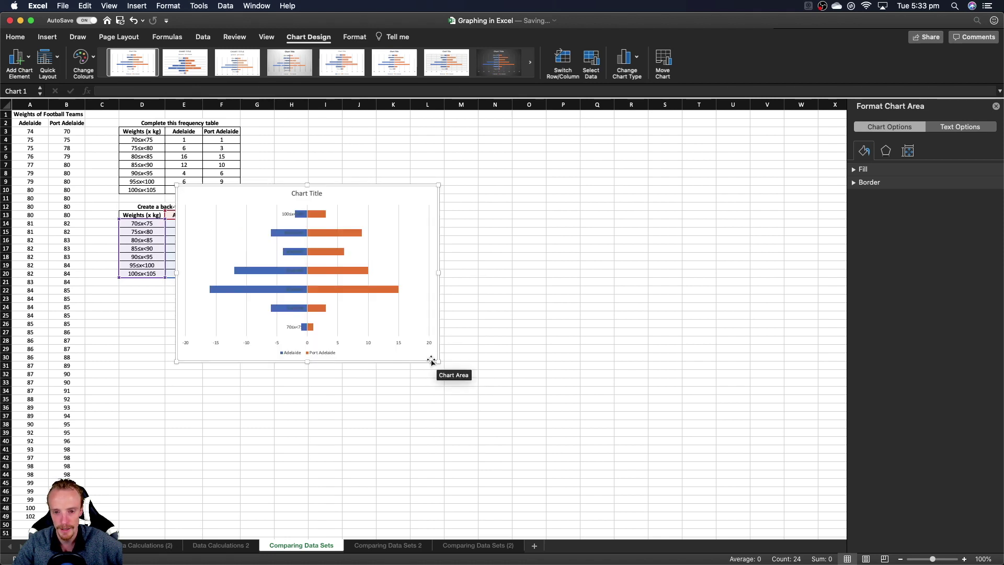
{"action": "left_click_drag", "start_coordinate": [376, 193], "coordinate": [455, 160]}
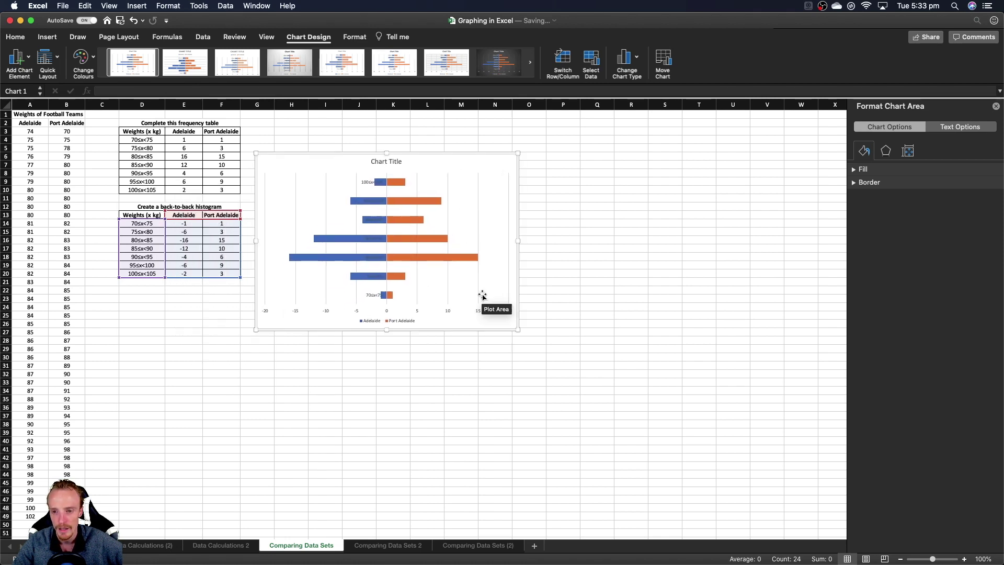
{"action": "left_click_drag", "start_coordinate": [518, 330], "coordinate": [537, 341]}
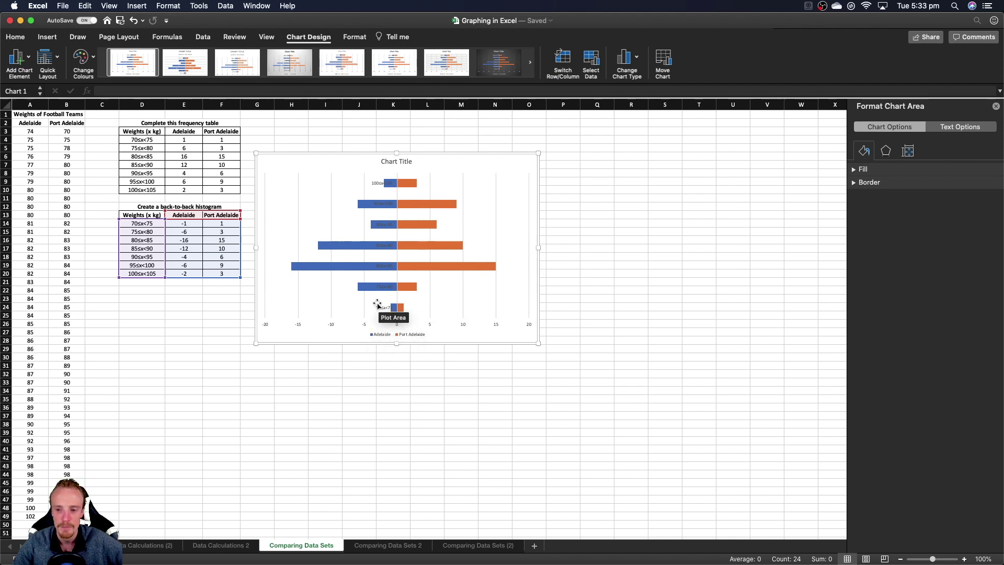
Step: Give the horizontal value axis a Custom number format with code 0;0;0
{"action": "left_click", "coordinate": [365, 326]}
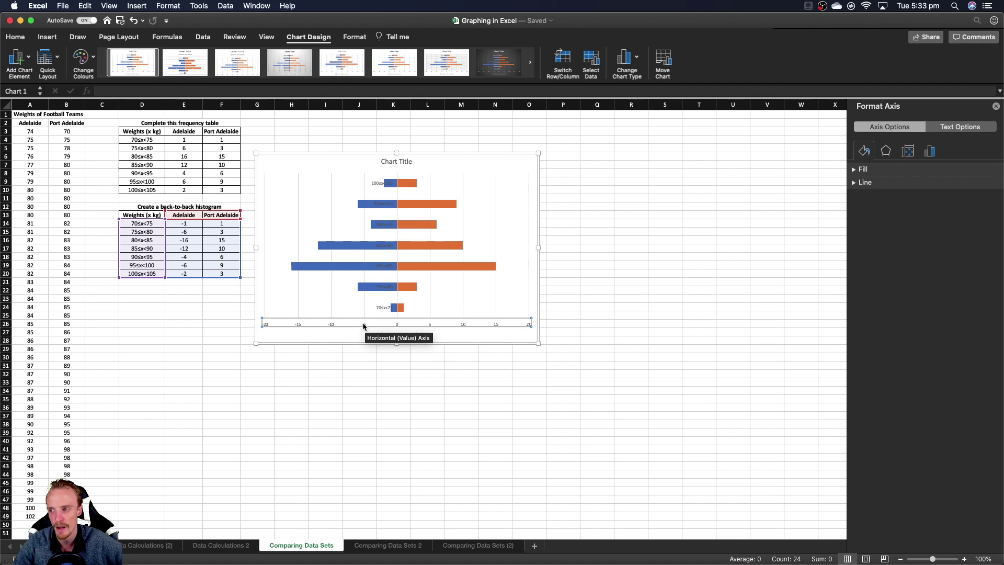
{"action": "right_click", "coordinate": [365, 327]}
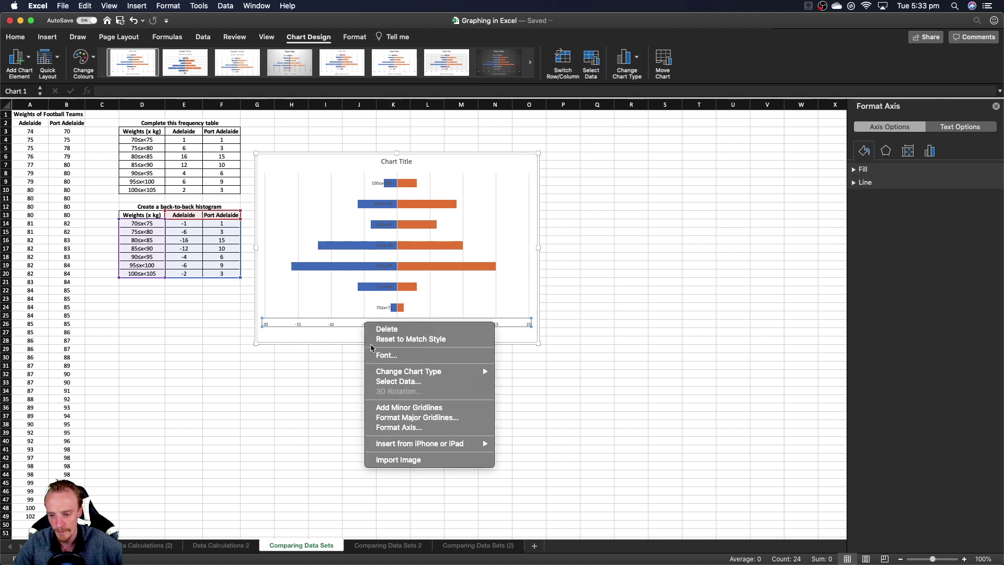
{"action": "left_click", "coordinate": [400, 427]}
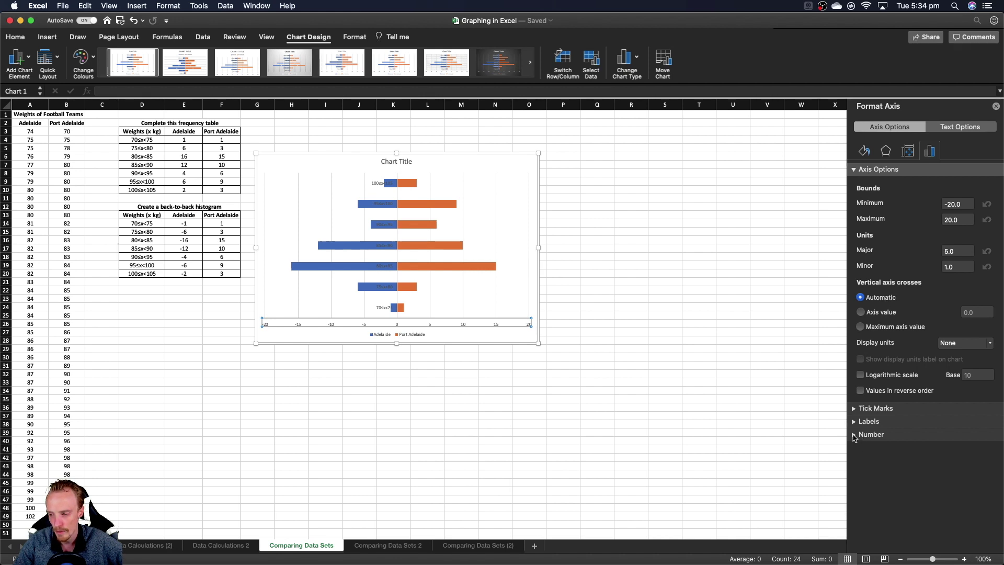
{"action": "left_click", "coordinate": [853, 435]}
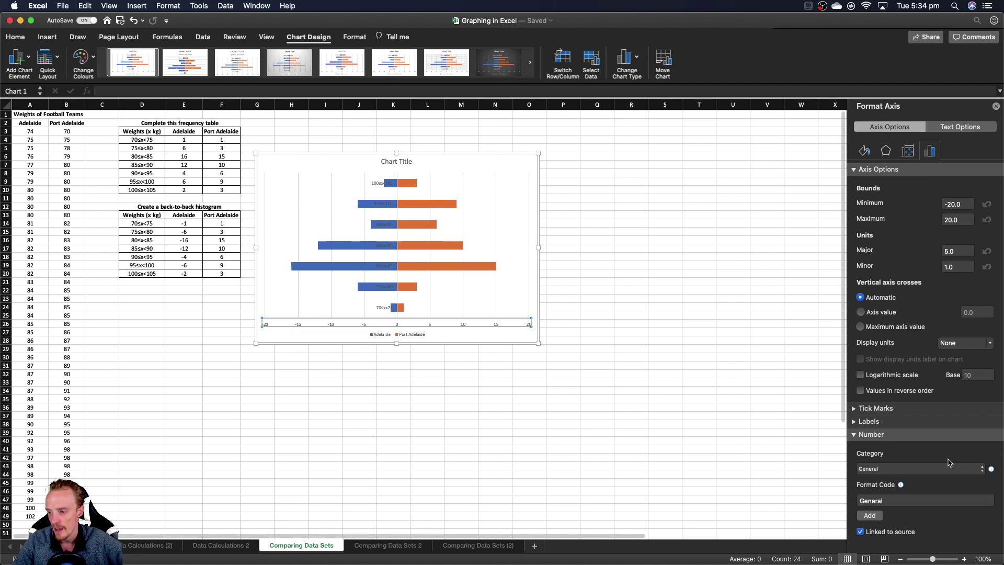
{"action": "left_click", "coordinate": [921, 468]}
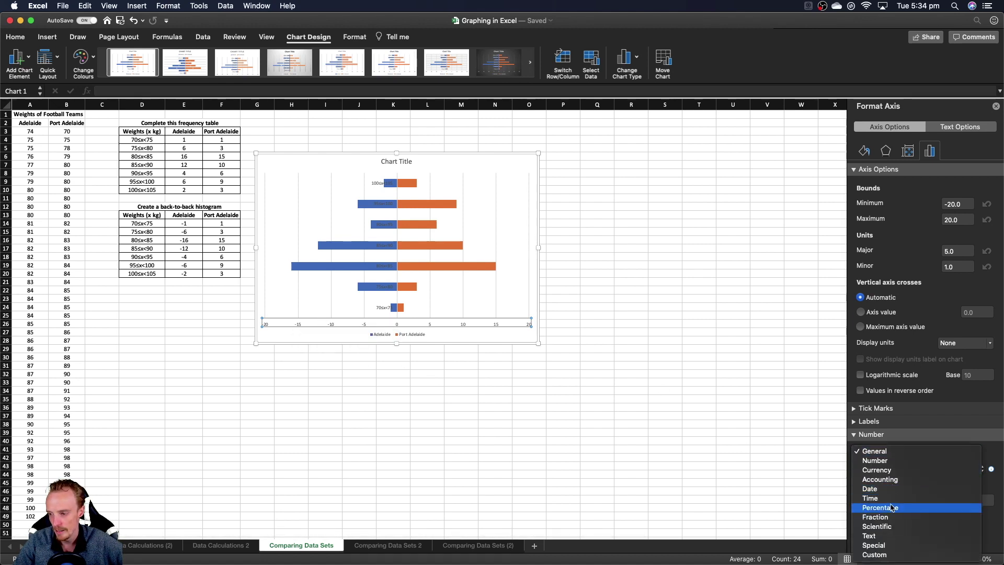
{"action": "left_click", "coordinate": [882, 554]}
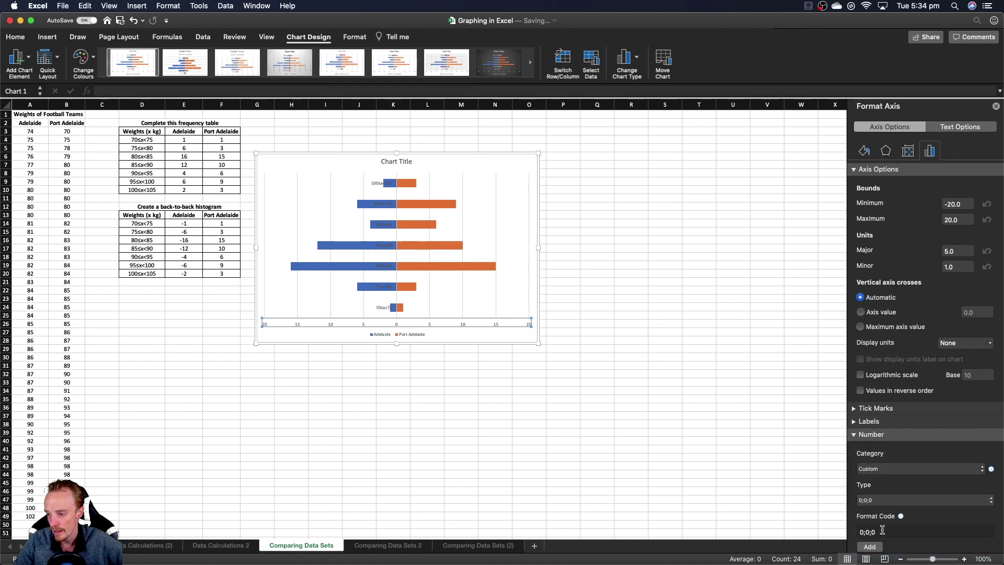
{"action": "left_click", "coordinate": [884, 532]}
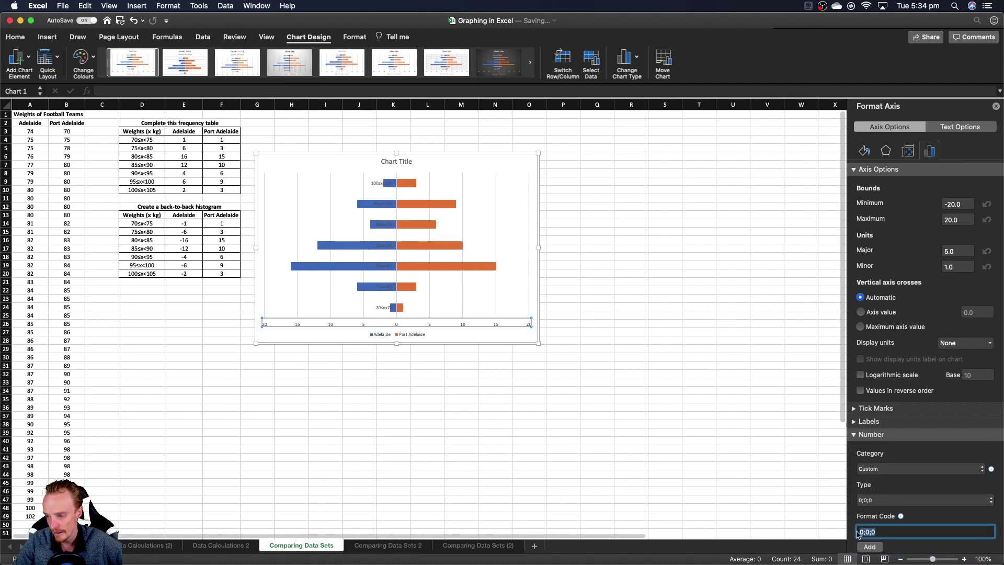
{"action": "left_click", "coordinate": [886, 530]}
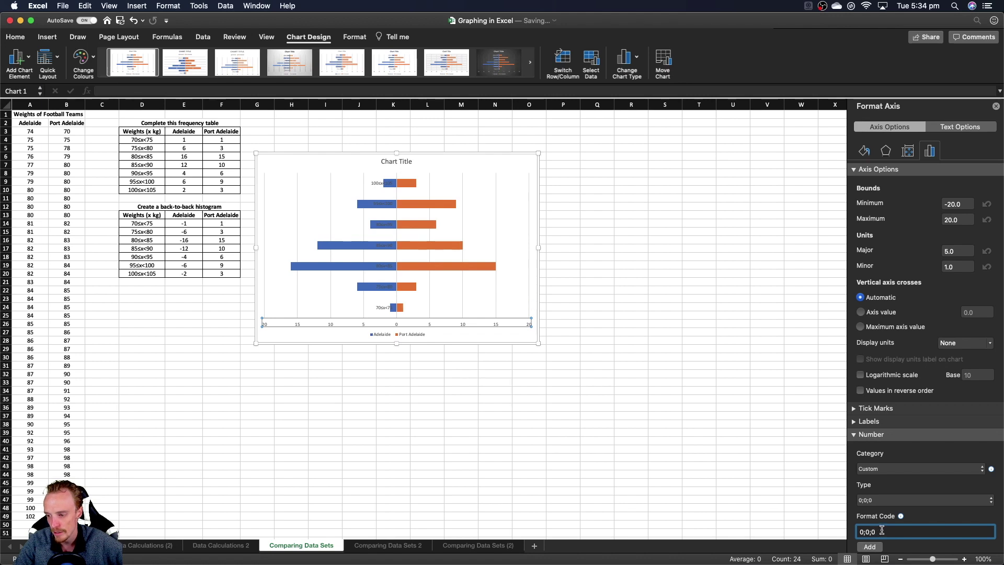
{"action": "left_click_drag", "start_coordinate": [882, 529], "coordinate": [858, 531]}
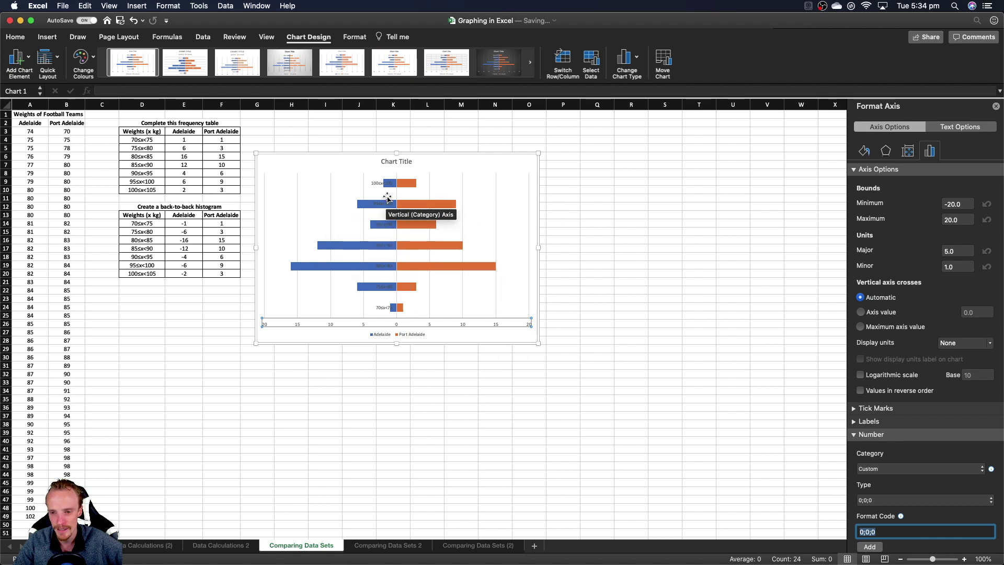
Step: Set the vertical weight-range axis Label Position to Low so labels sit at the left edge
{"action": "left_click", "coordinate": [377, 186]}
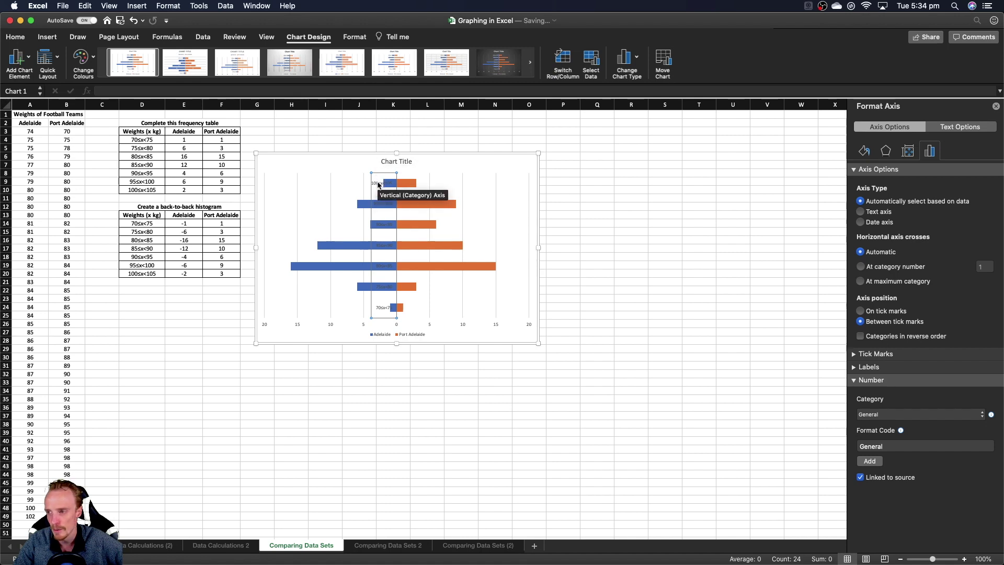
{"action": "right_click", "coordinate": [380, 184]}
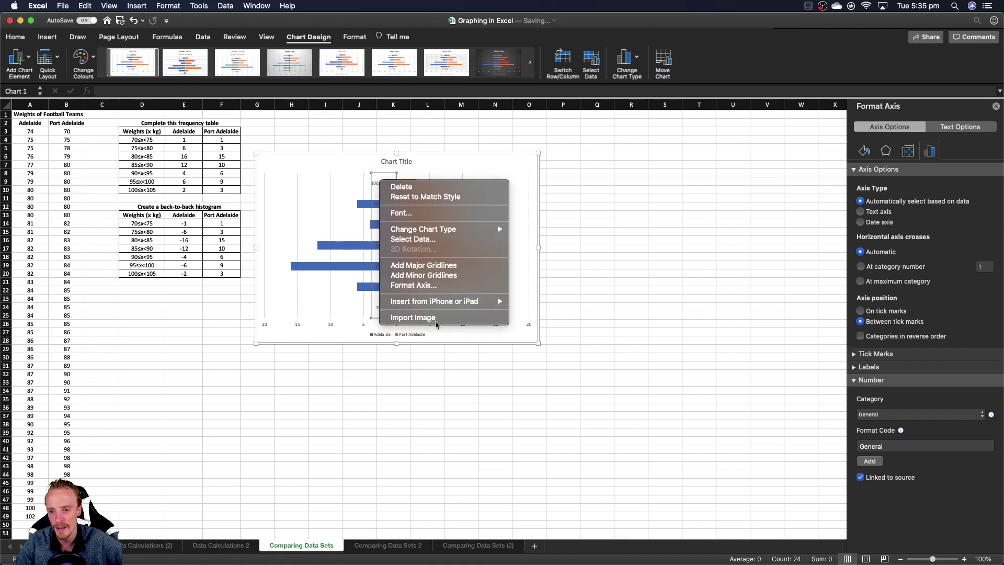
{"action": "left_click", "coordinate": [423, 287]}
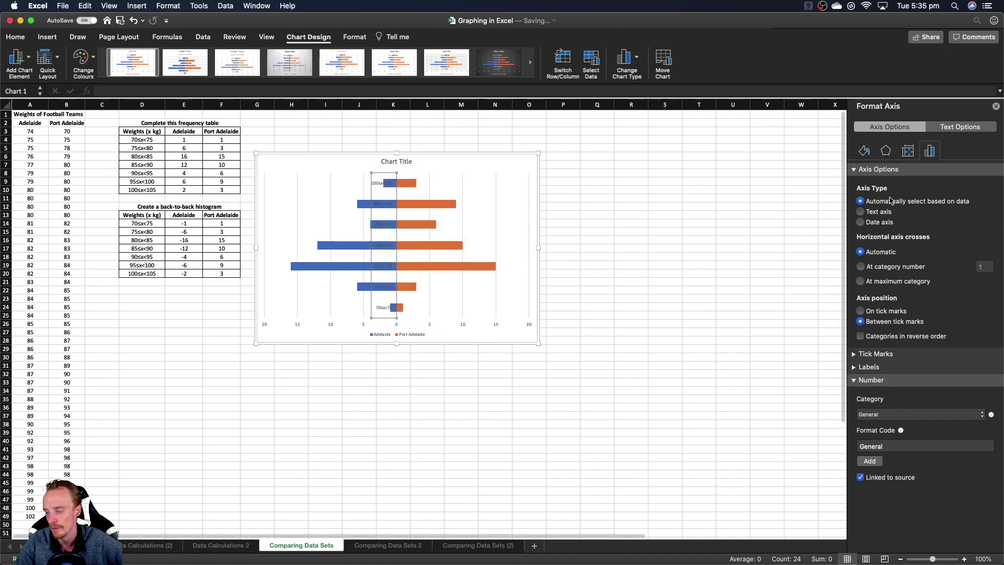
{"action": "left_click", "coordinate": [855, 381]}
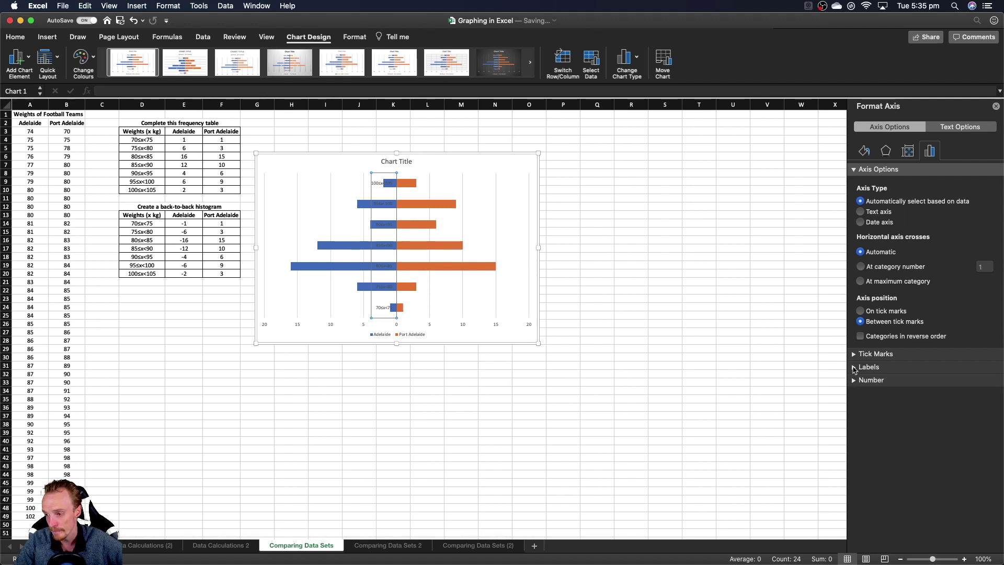
{"action": "left_click", "coordinate": [854, 368]}
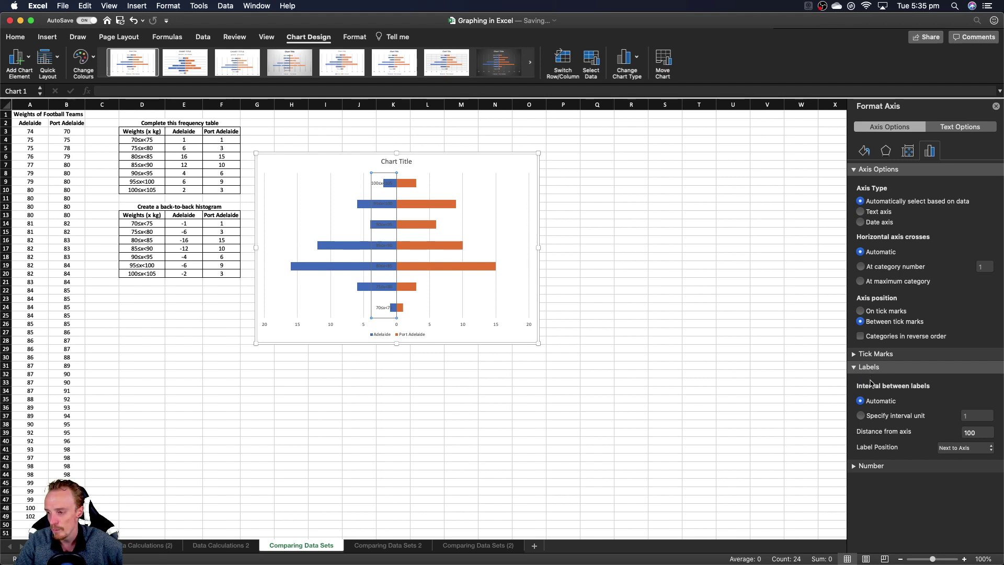
{"action": "left_click", "coordinate": [964, 448]}
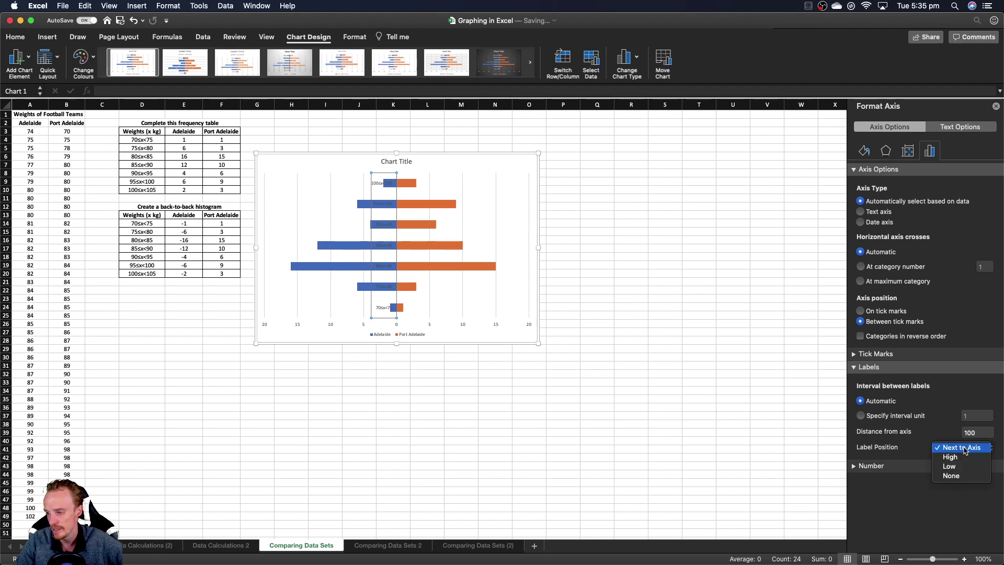
{"action": "left_click", "coordinate": [955, 458]}
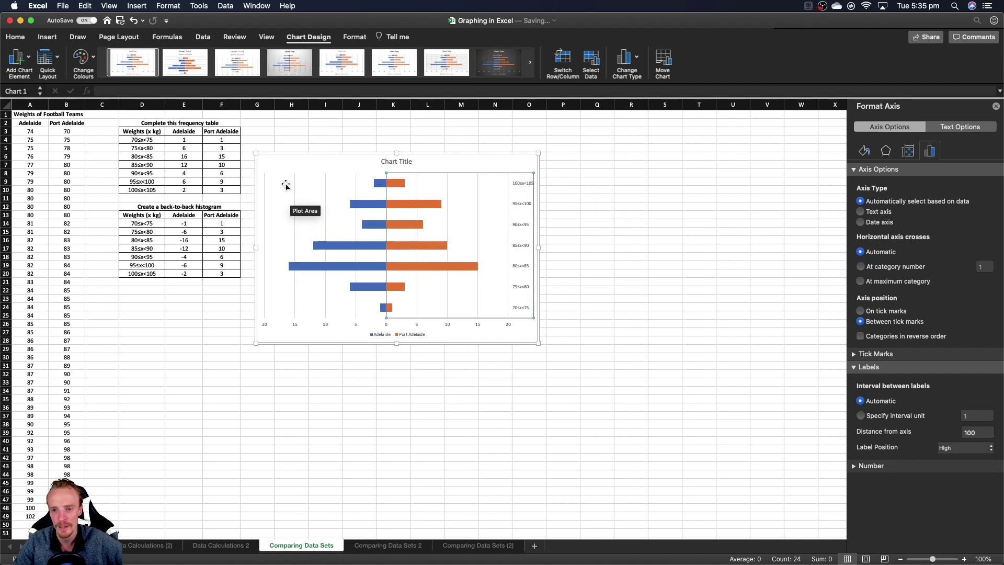
{"action": "left_click", "coordinate": [964, 447]}
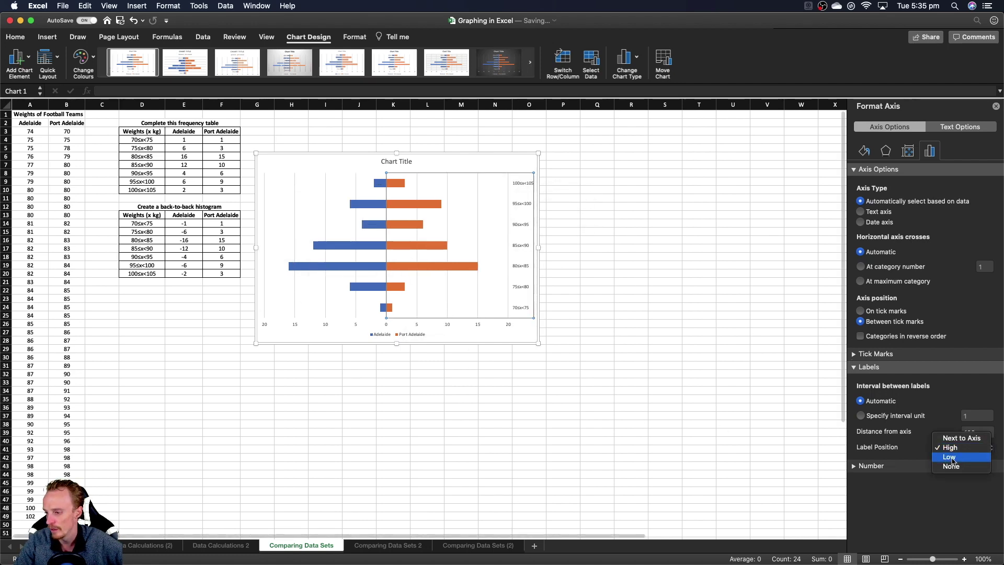
{"action": "left_click", "coordinate": [952, 458]}
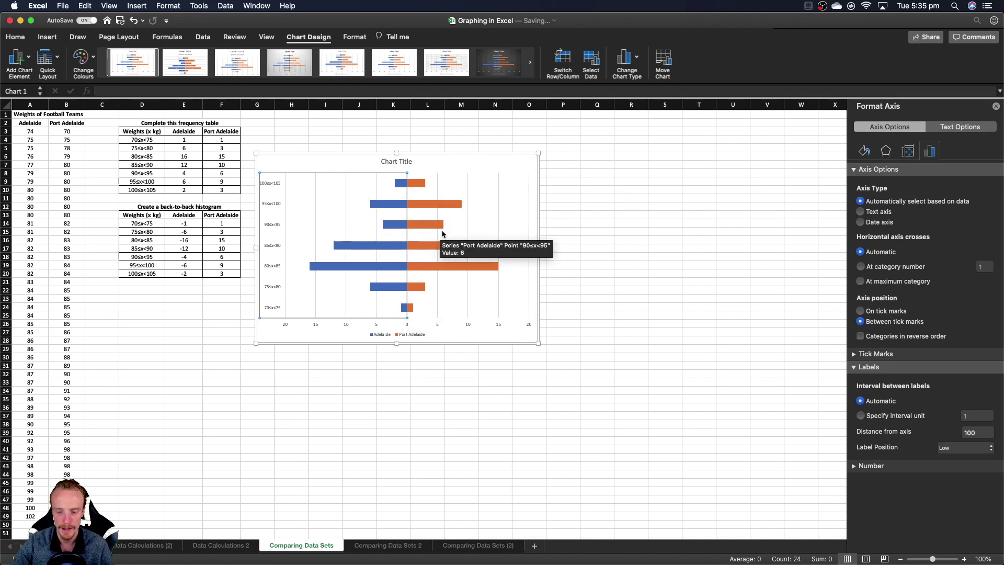
Step: Reduce the Port Adelaide series gap width to 0% so the bars touch
{"action": "left_click", "coordinate": [416, 185]}
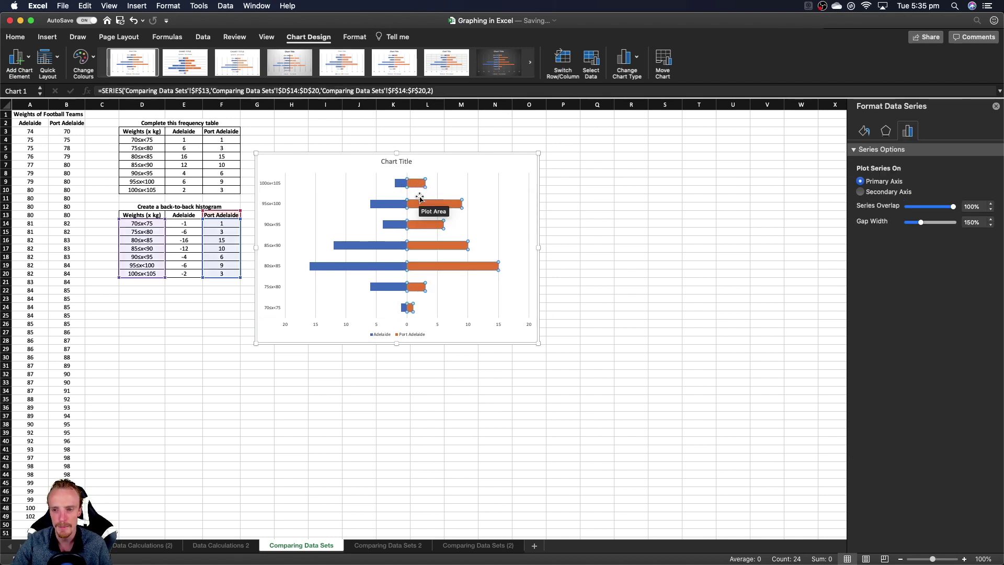
{"action": "left_click", "coordinate": [487, 162]}
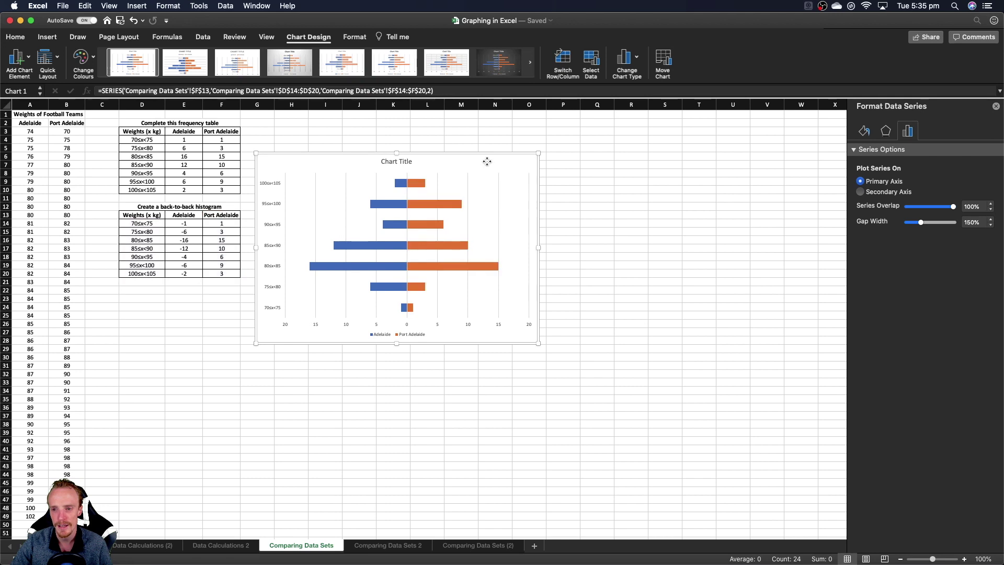
{"action": "left_click", "coordinate": [410, 184]}
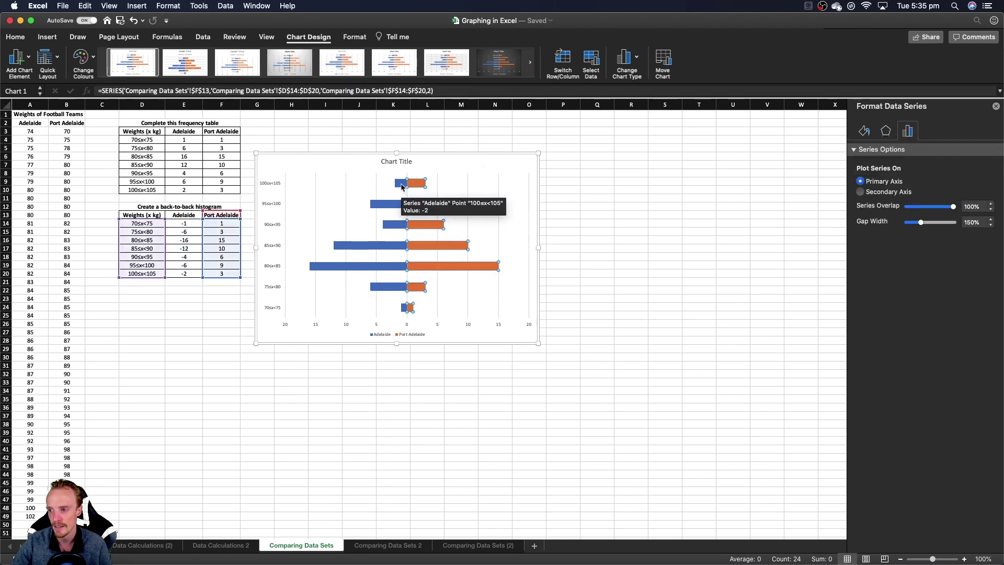
{"action": "right_click", "coordinate": [415, 182]}
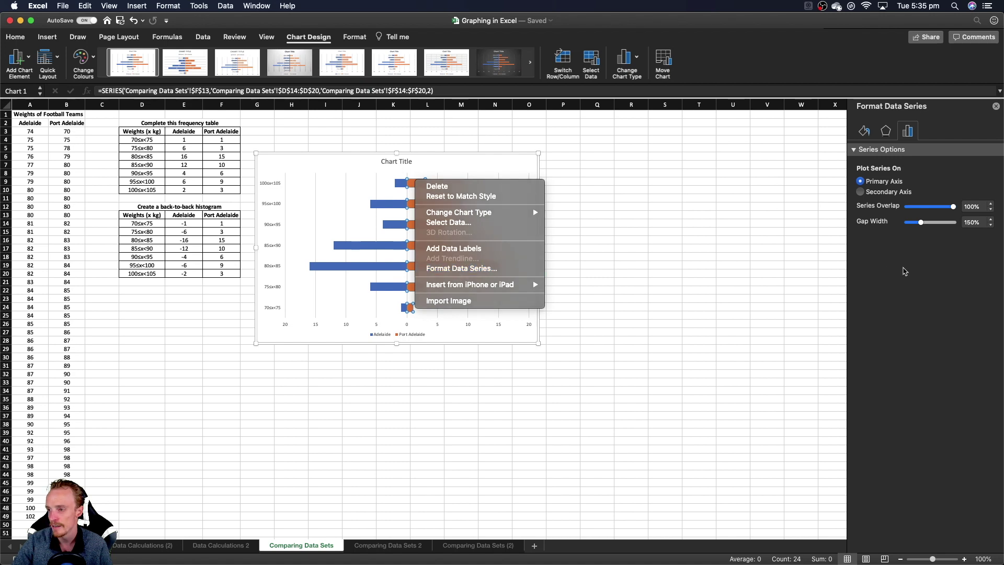
{"action": "left_click", "coordinate": [905, 272]}
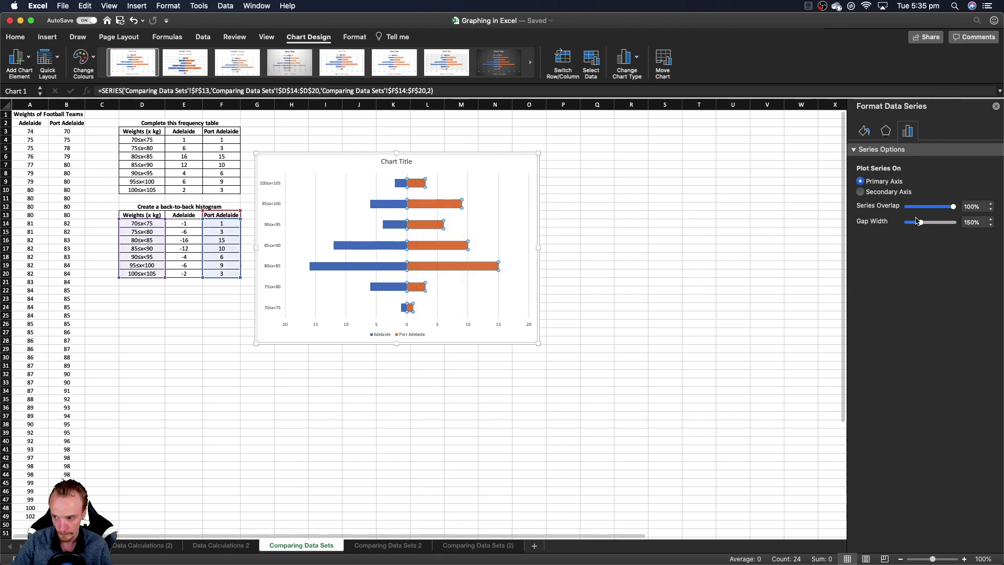
{"action": "left_click_drag", "start_coordinate": [922, 228], "coordinate": [893, 229]}
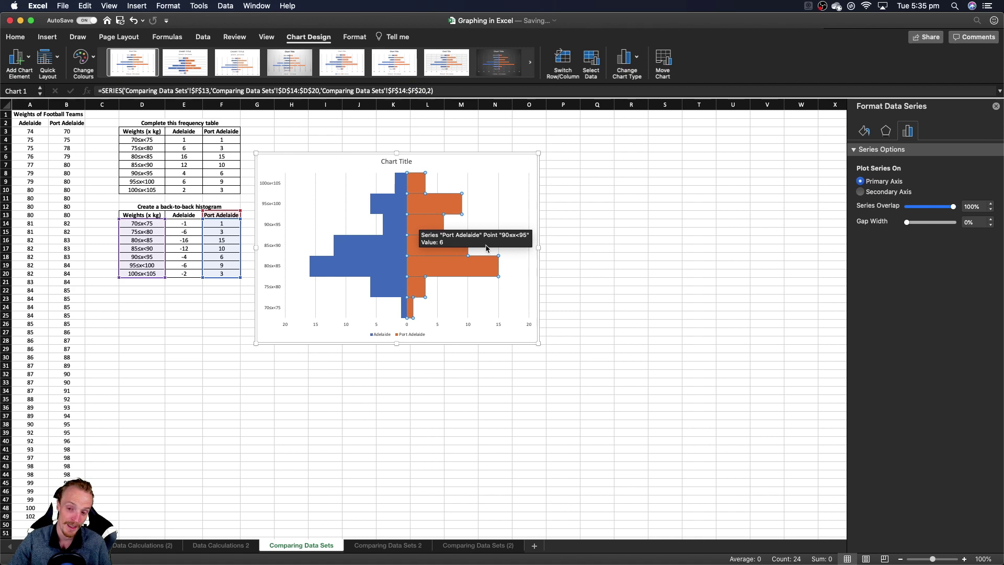
{"action": "left_click", "coordinate": [415, 390]}
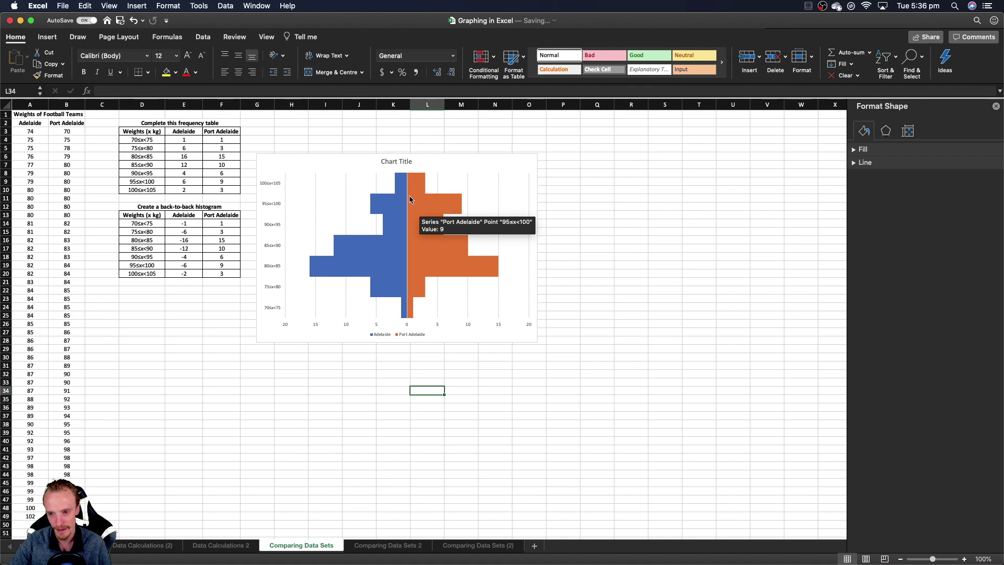
{"action": "left_click", "coordinate": [417, 181]}
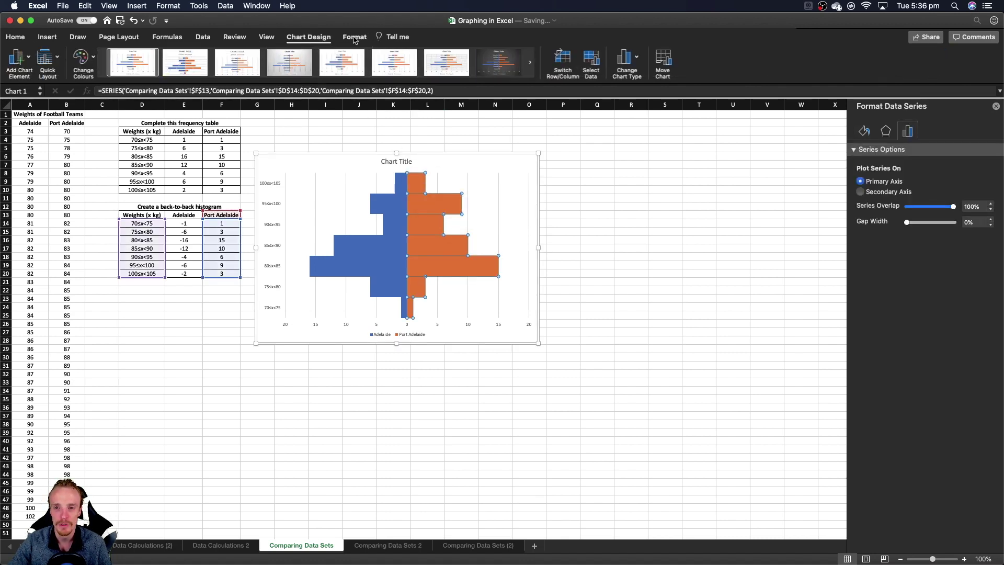
Step: Apply a black shape outline to the Port Adelaide bars and check the Adelaide outlines
{"action": "left_click", "coordinate": [354, 38]}
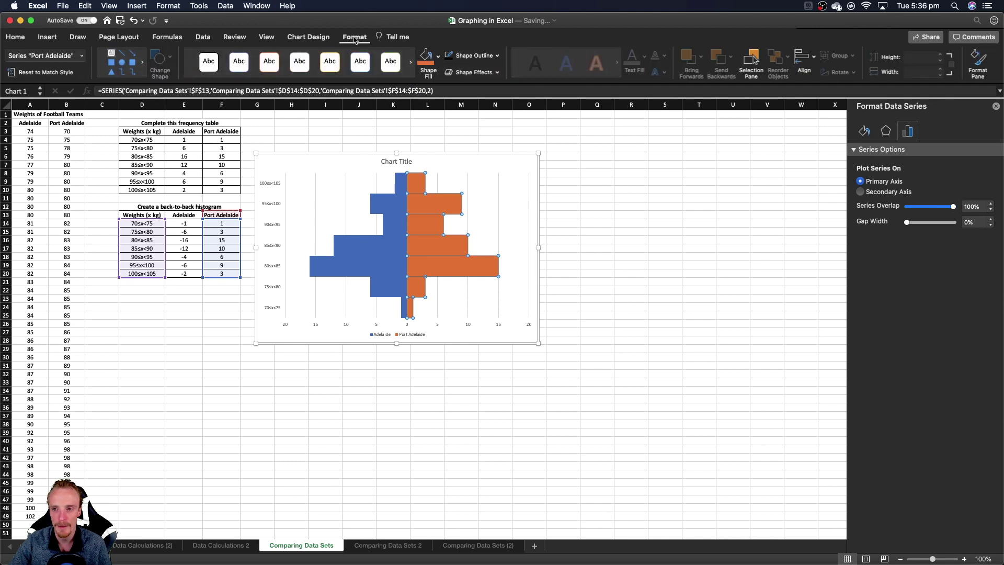
{"action": "left_click", "coordinate": [498, 56]}
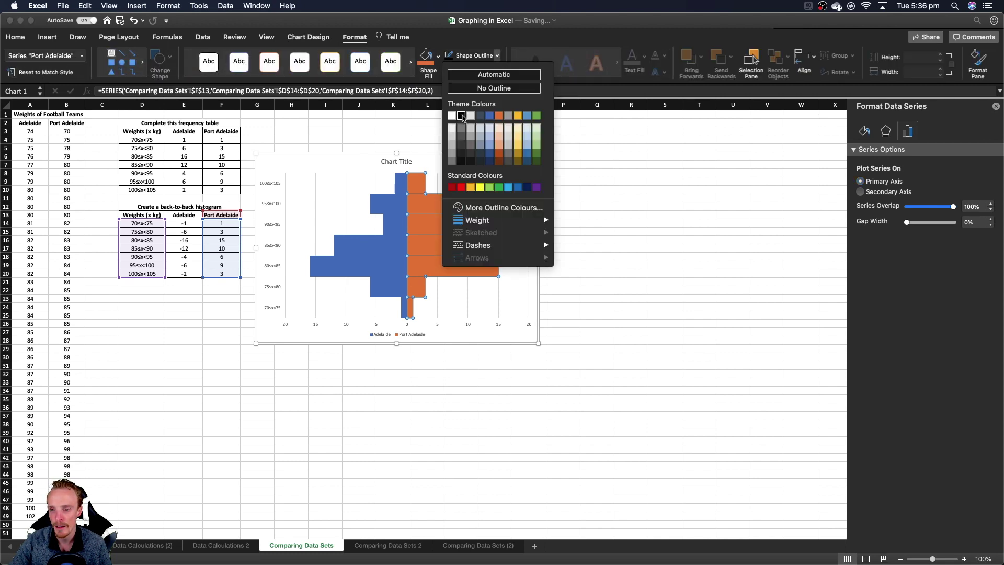
{"action": "left_click", "coordinate": [461, 116]}
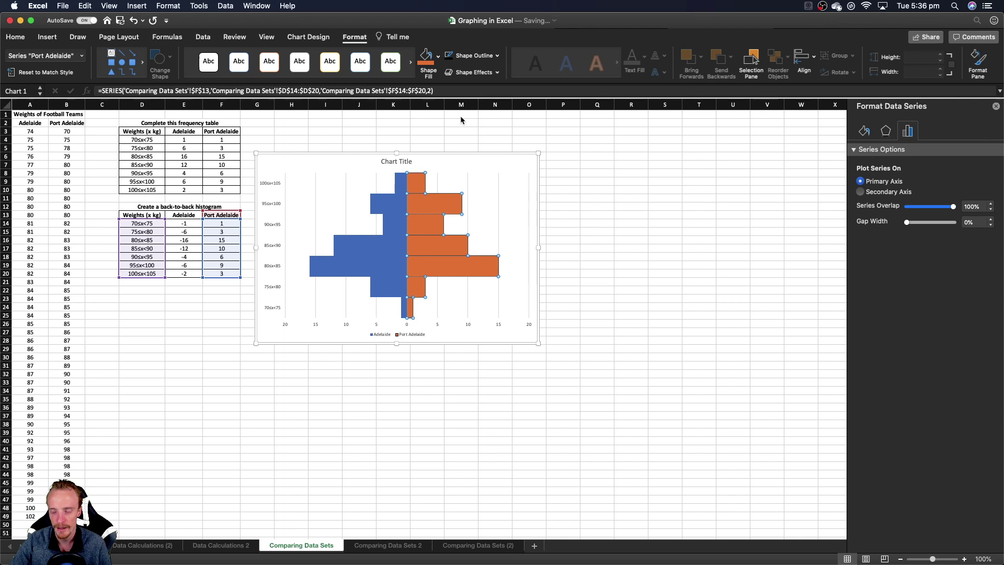
{"action": "left_click", "coordinate": [444, 359]}
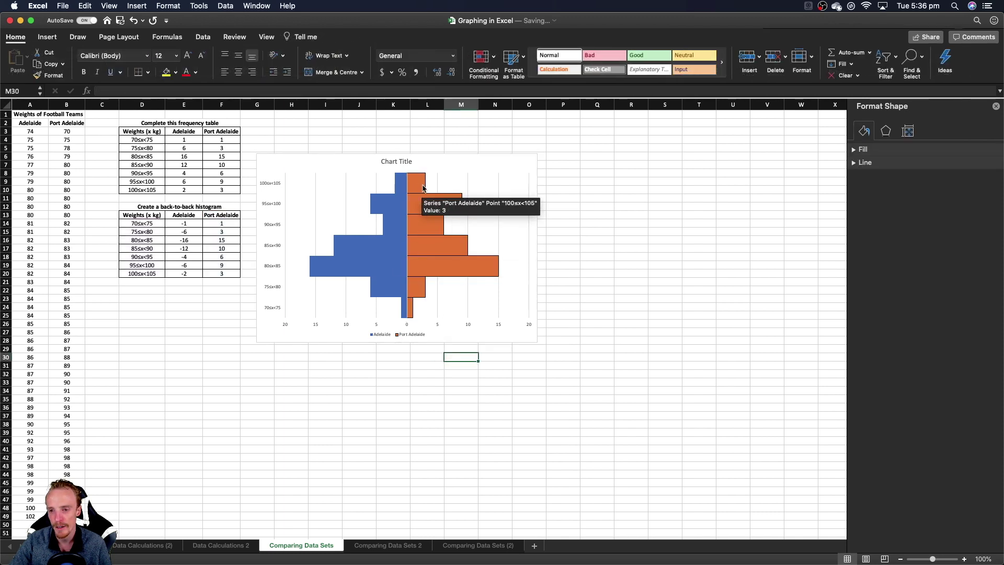
{"action": "left_click", "coordinate": [395, 249]}
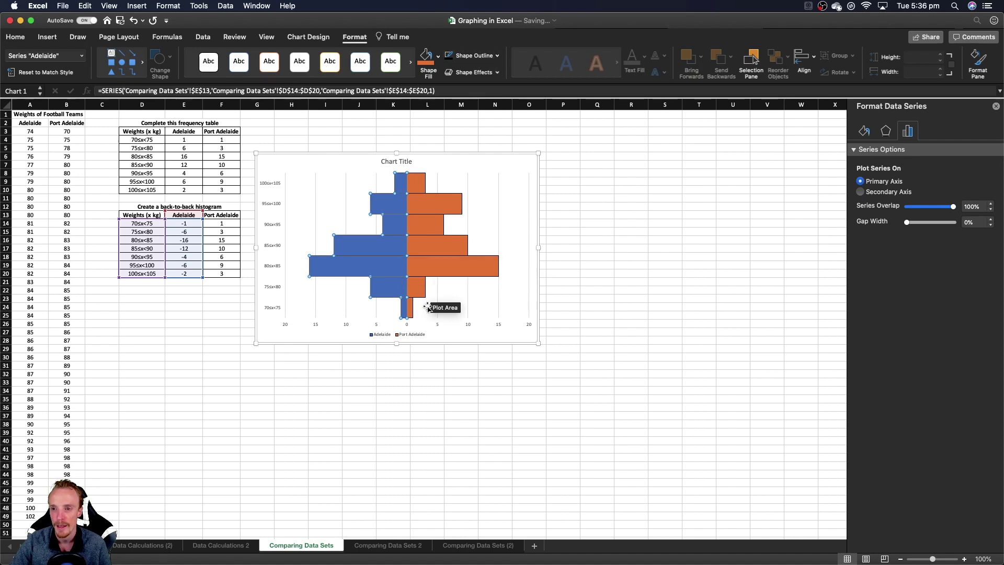
{"action": "left_click", "coordinate": [435, 382]}
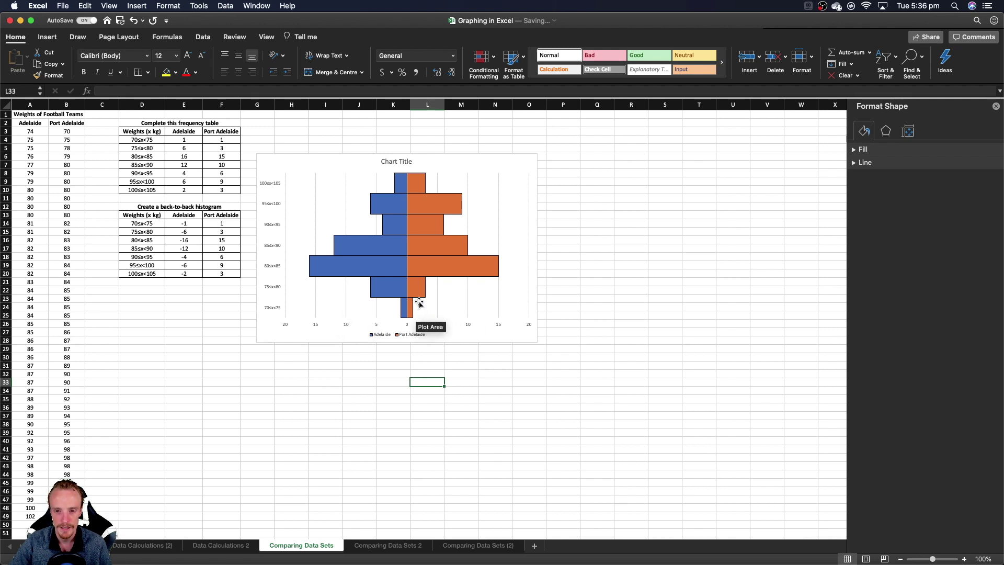
Step: Replace the placeholder chart title with 'Weights of Adelaide FC Vs Port Adelaide FC'
{"action": "left_click", "coordinate": [396, 164]}
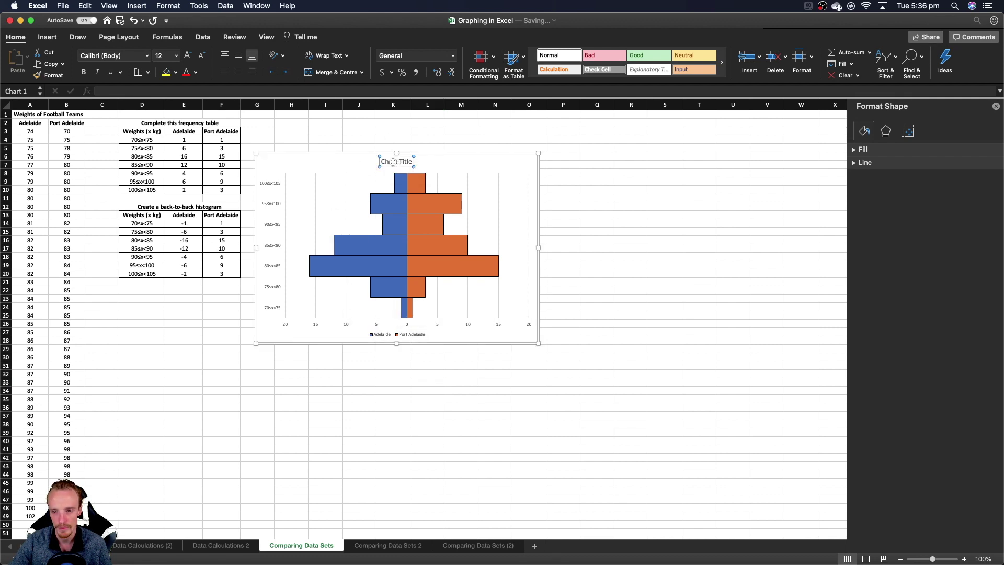
{"action": "left_click", "coordinate": [409, 162]}
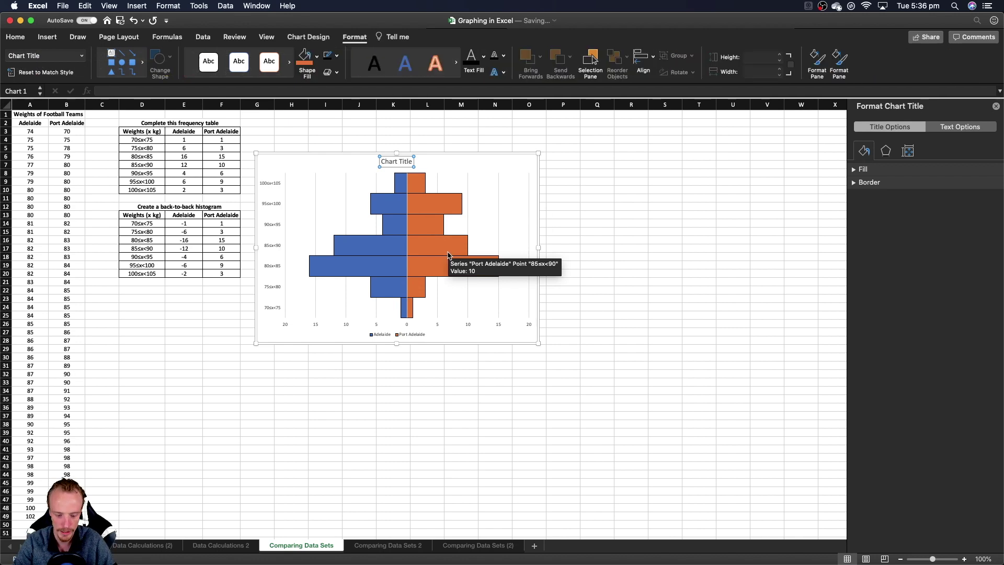
{"action": "key", "text": "super+a"}
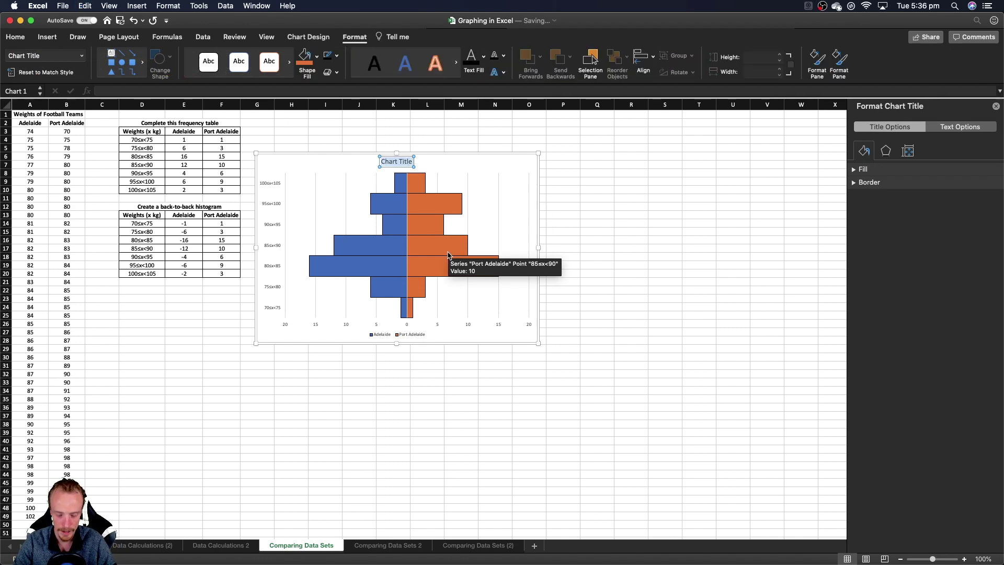
{"action": "type", "text": "Weights o"}
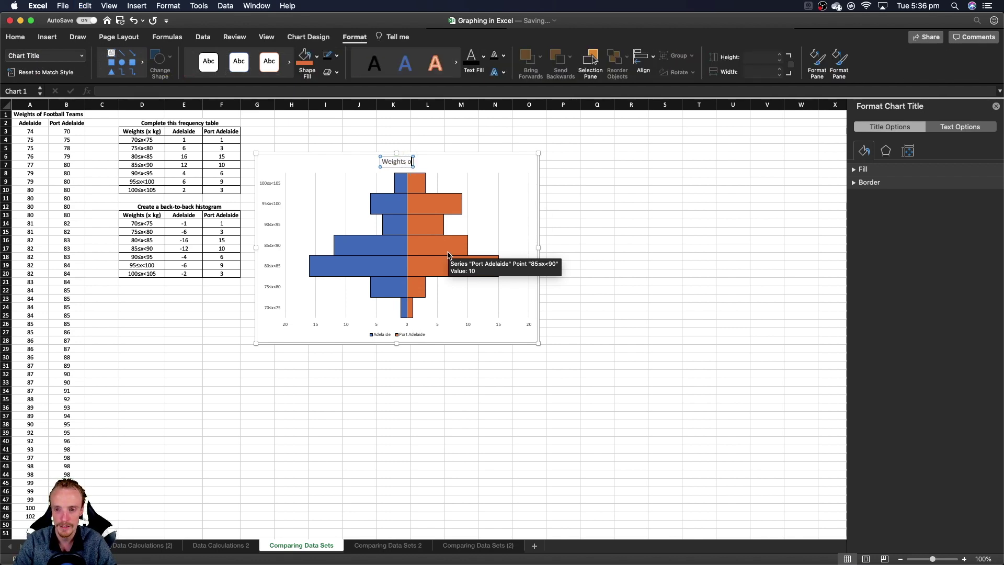
{"action": "type", "text": "f Ade"}
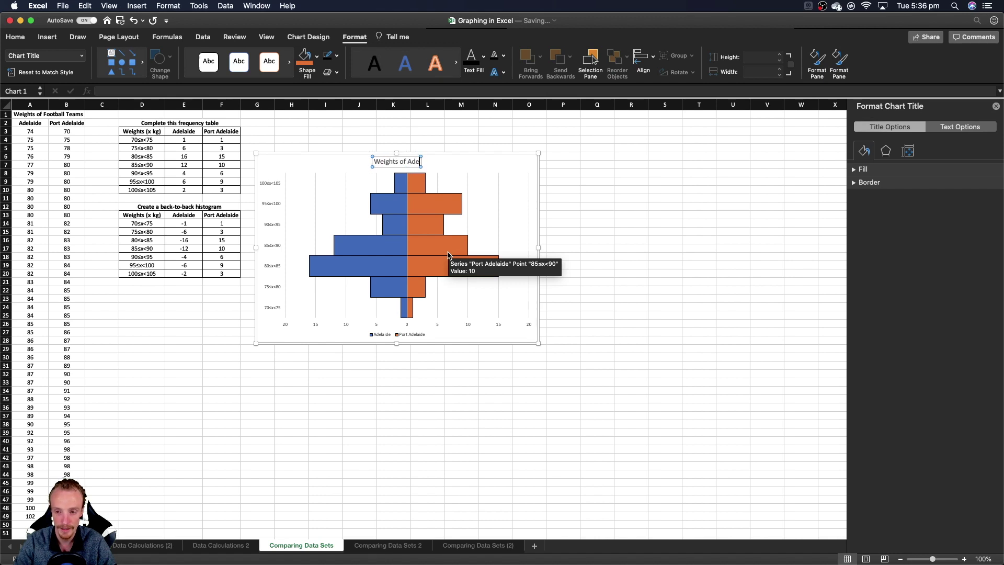
{"action": "type", "text": "laide Vs P"}
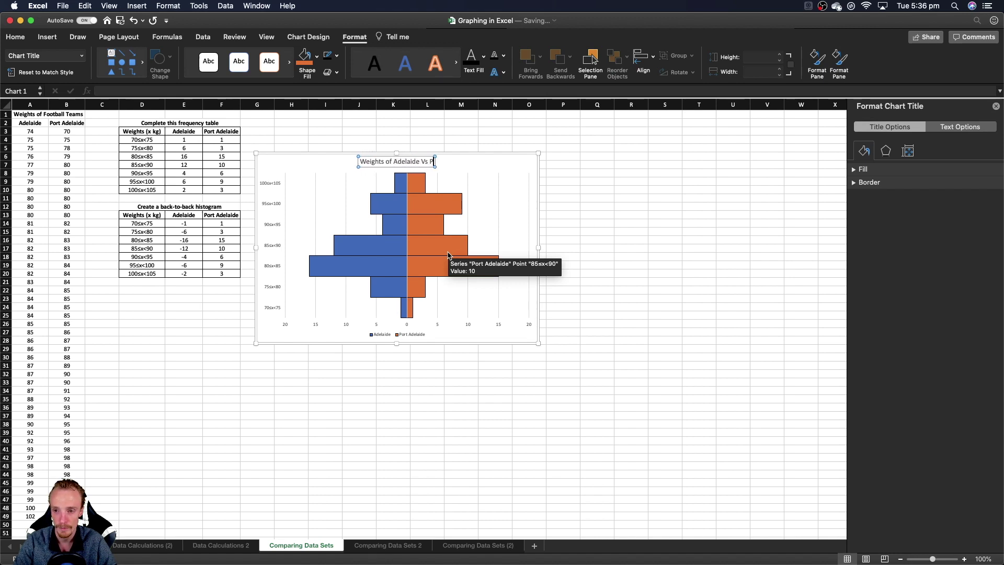
{"action": "type", "text": "ort A"}
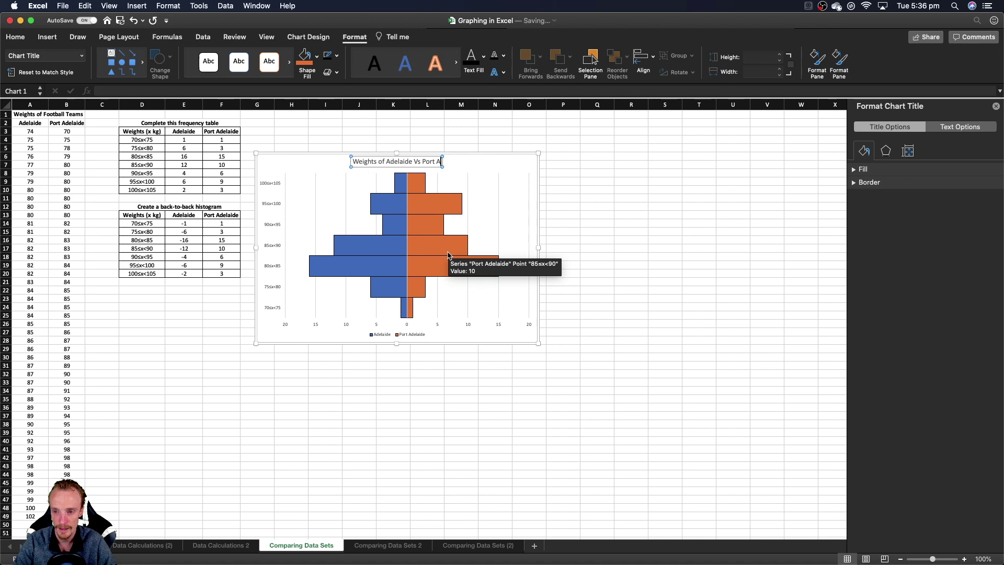
{"action": "type", "text": "delaide"}
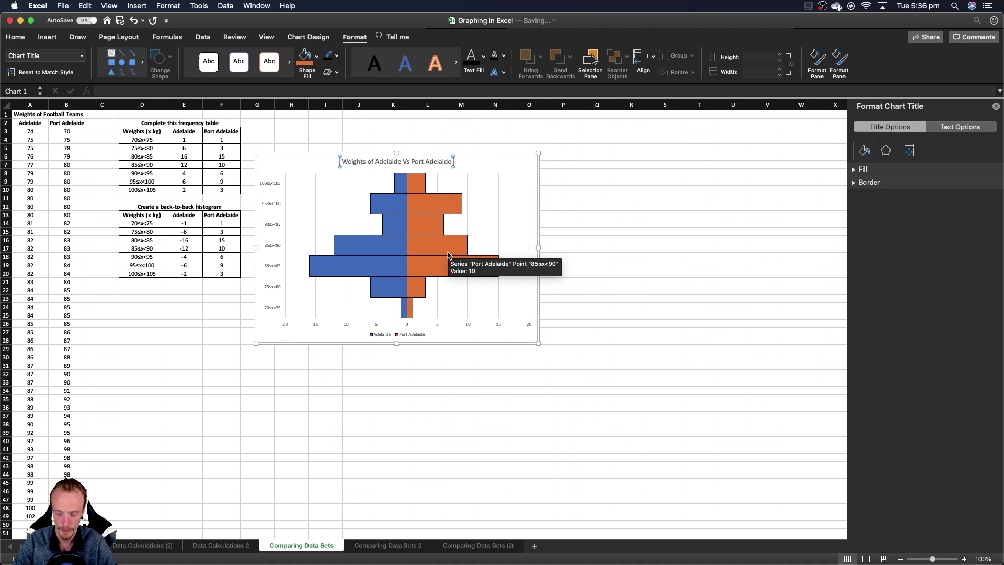
{"action": "type", "text": " FC"}
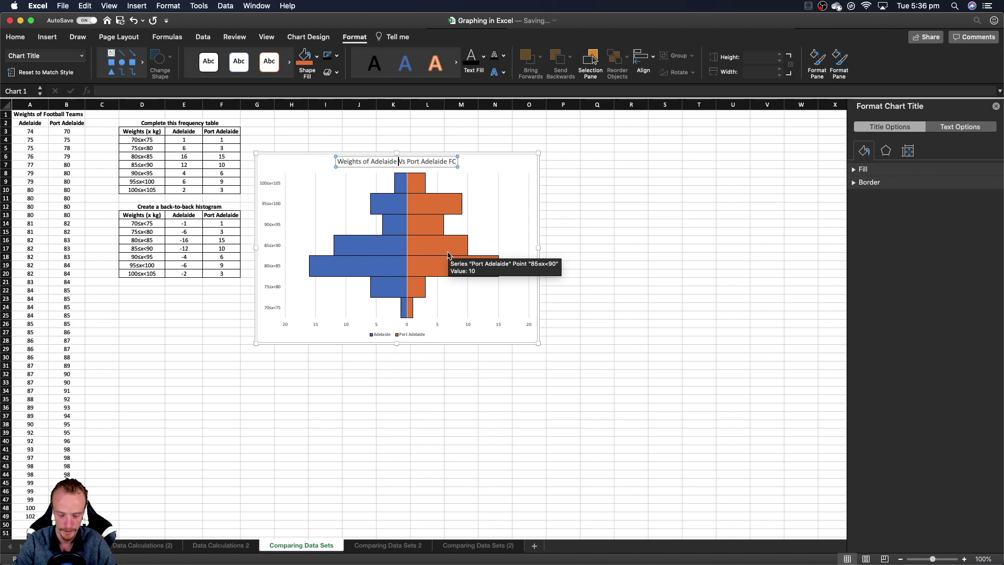
{"action": "type", "text": "FC"}
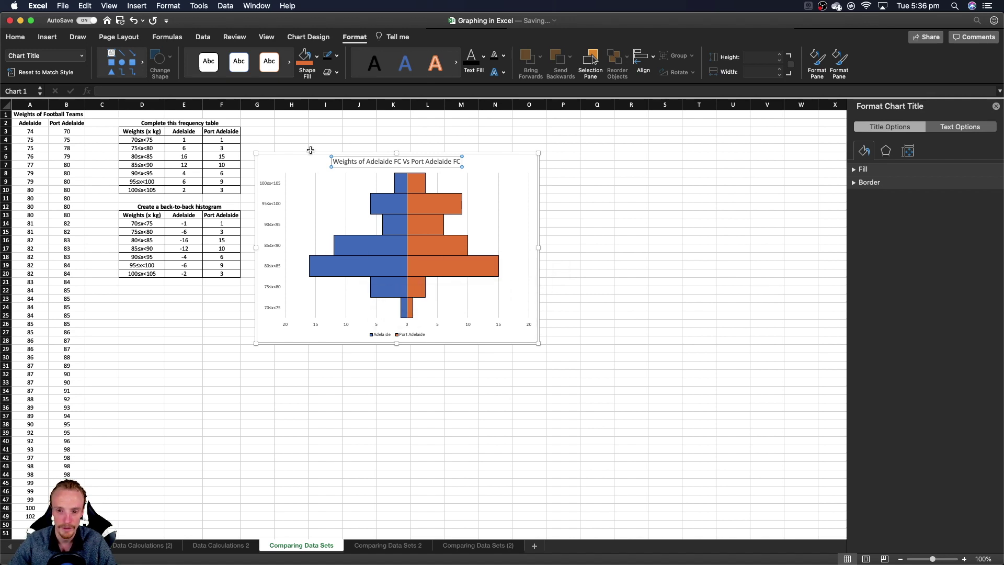
{"action": "left_click", "coordinate": [284, 152]}
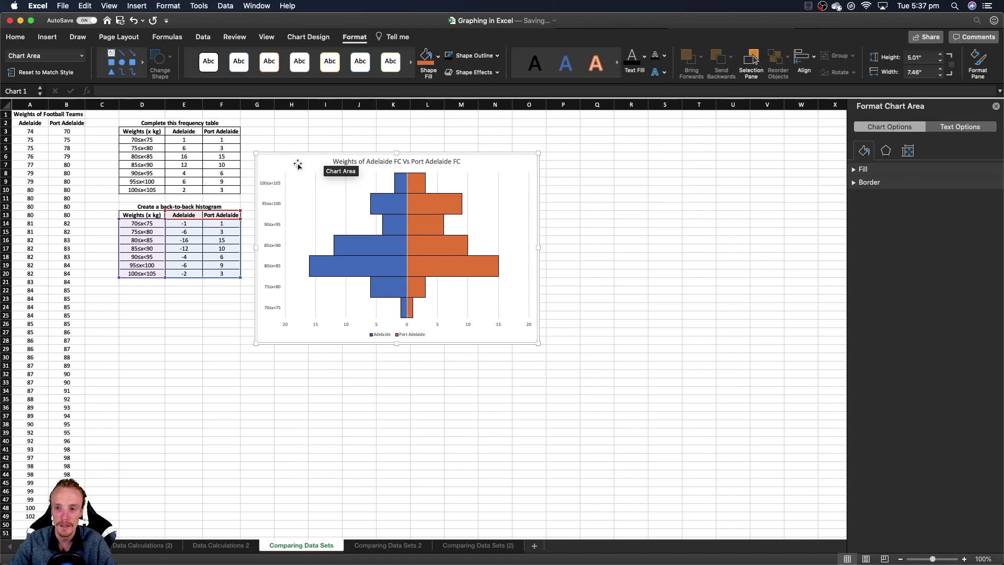
Step: Add a primary horizontal axis title reading 'Frequency'
{"action": "left_click", "coordinate": [311, 37]}
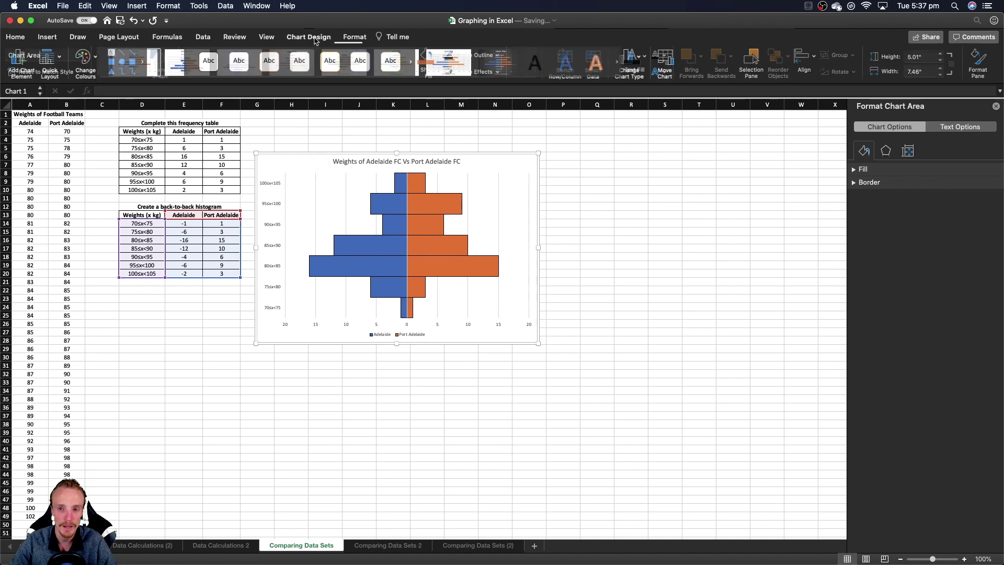
{"action": "left_click", "coordinate": [23, 63]}
{"action": "mouse_move", "coordinate": [44, 89]}
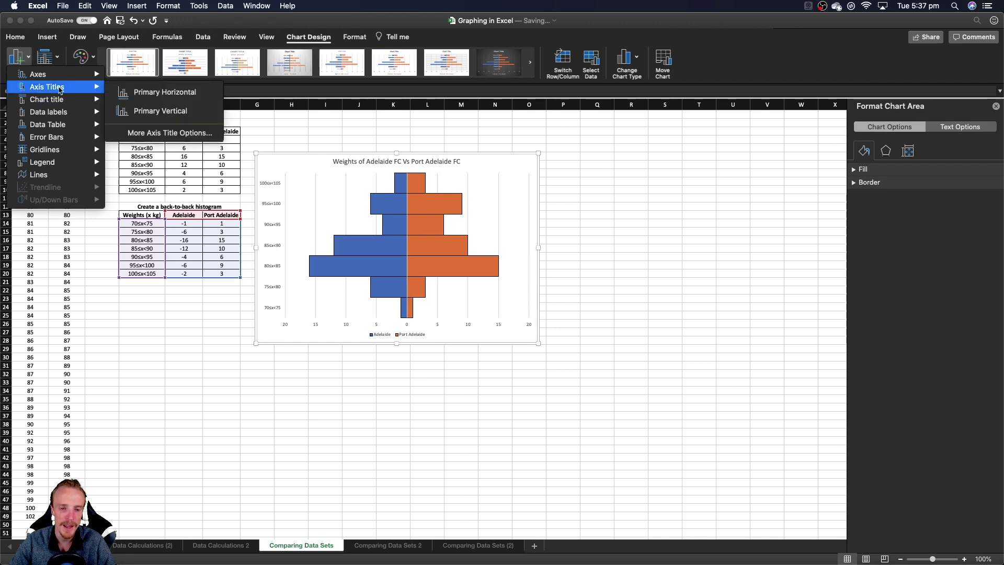
{"action": "left_click", "coordinate": [157, 92]}
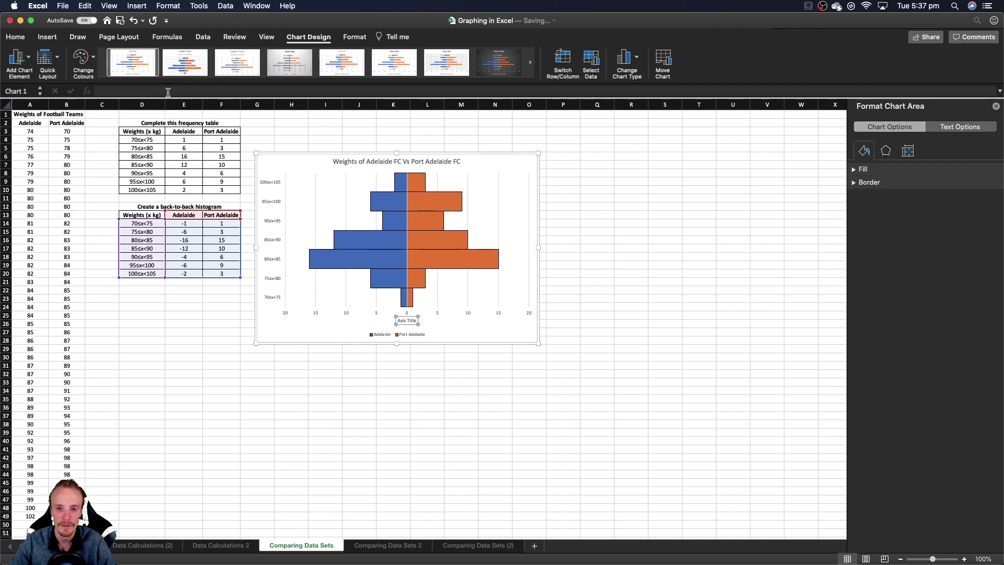
{"action": "left_click", "coordinate": [407, 320]}
{"action": "type", "text": "Fre"}
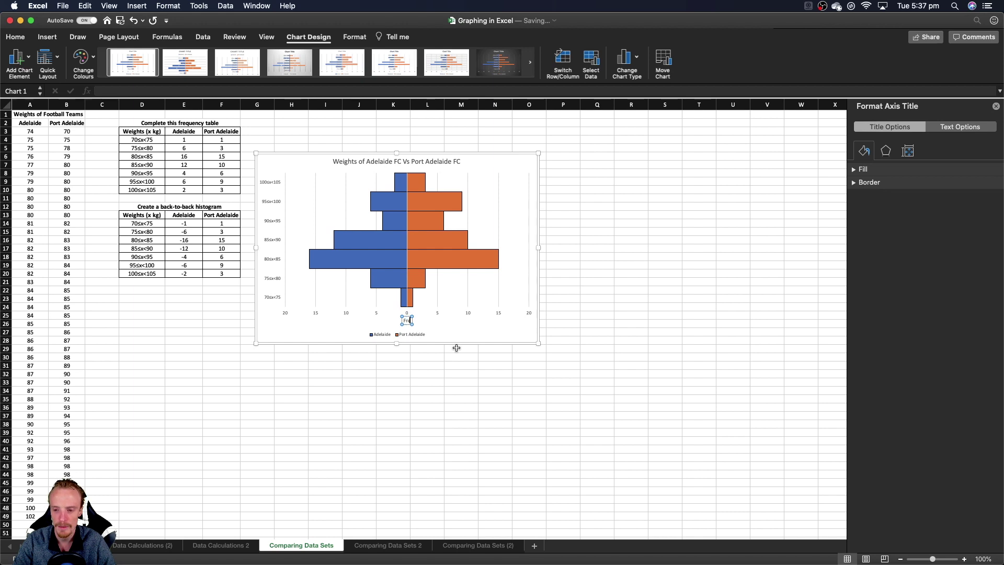
{"action": "type", "text": "quency"}
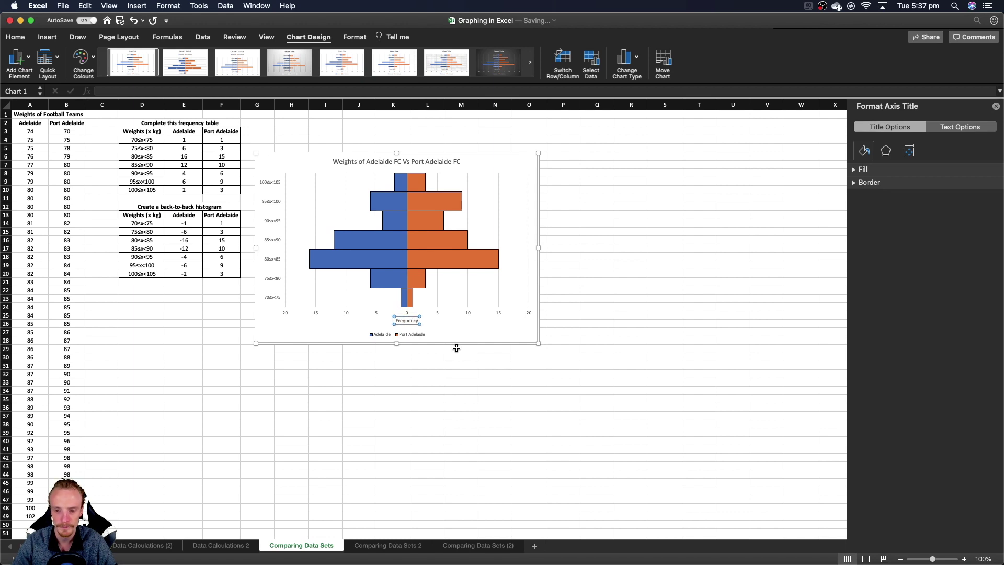
Step: Add a primary vertical axis title reading 'Weights (x kg)'
{"action": "left_click", "coordinate": [17, 60]}
{"action": "mouse_move", "coordinate": [50, 86]}
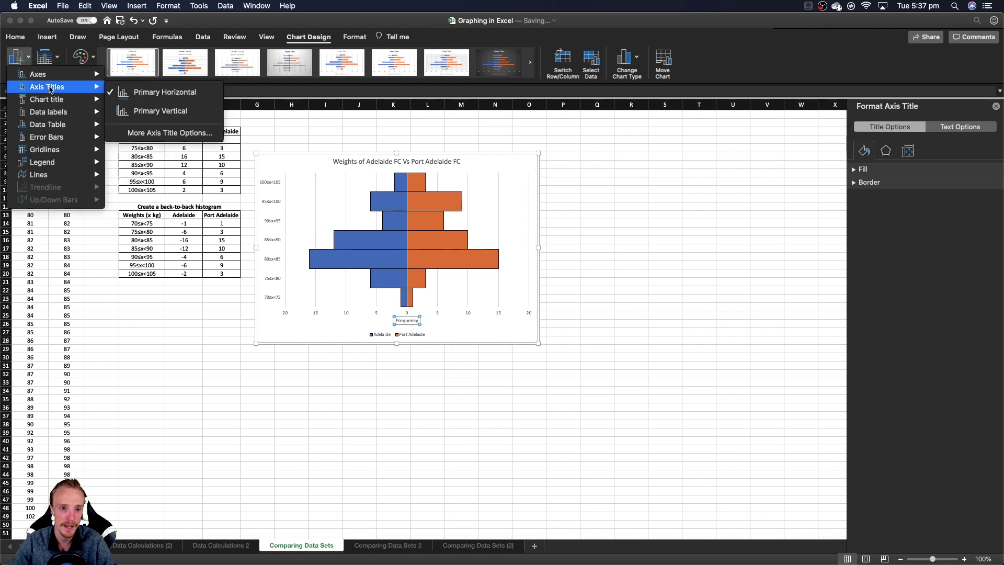
{"action": "left_click", "coordinate": [149, 112]}
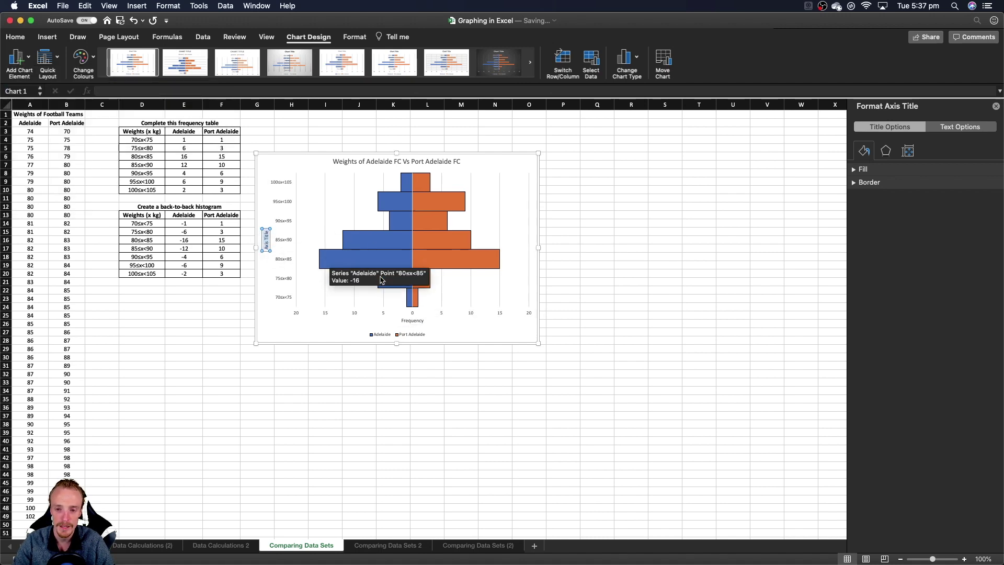
{"action": "type", "text": "Weight"}
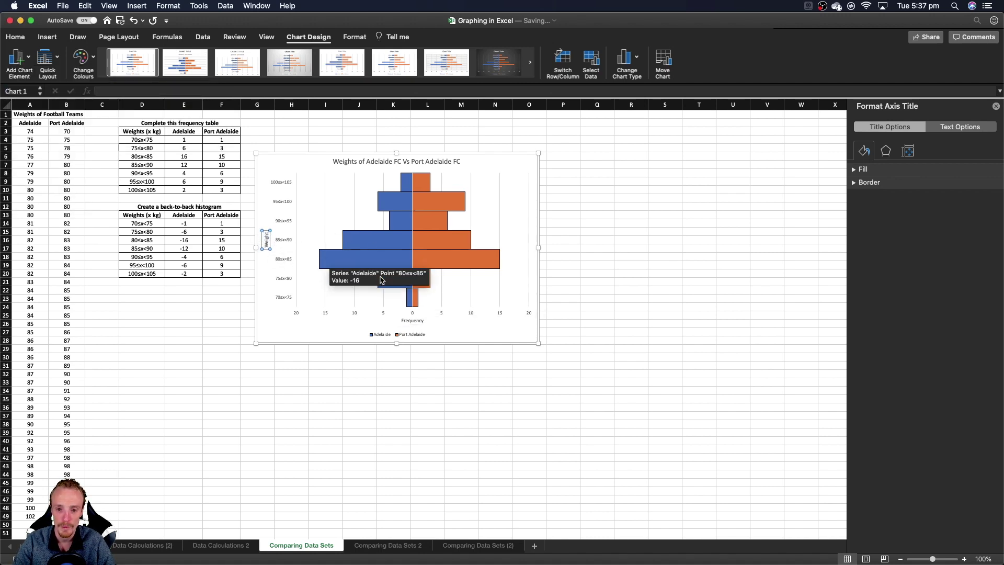
{"action": "type", "text": "s"}
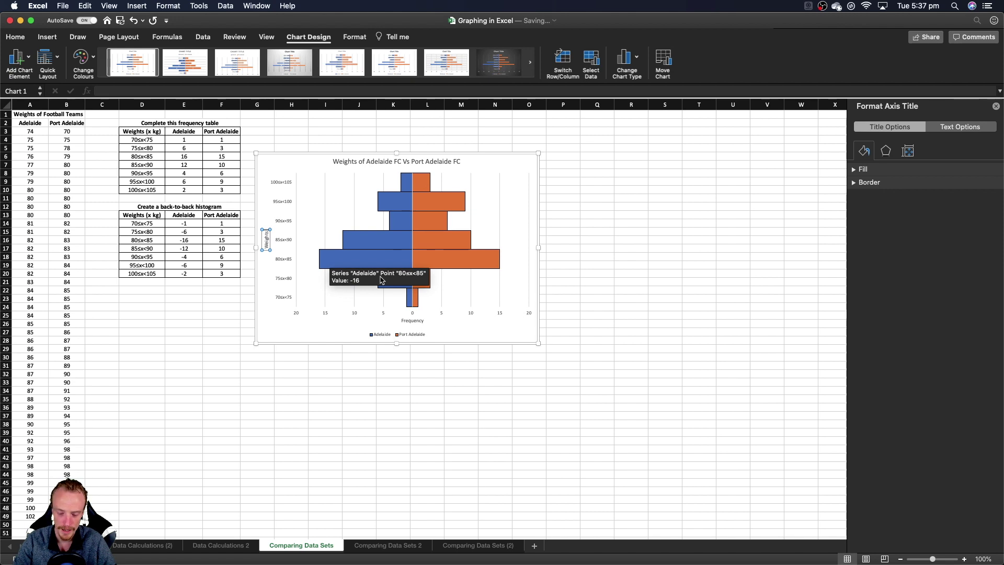
{"action": "type", "text": " (x kg"}
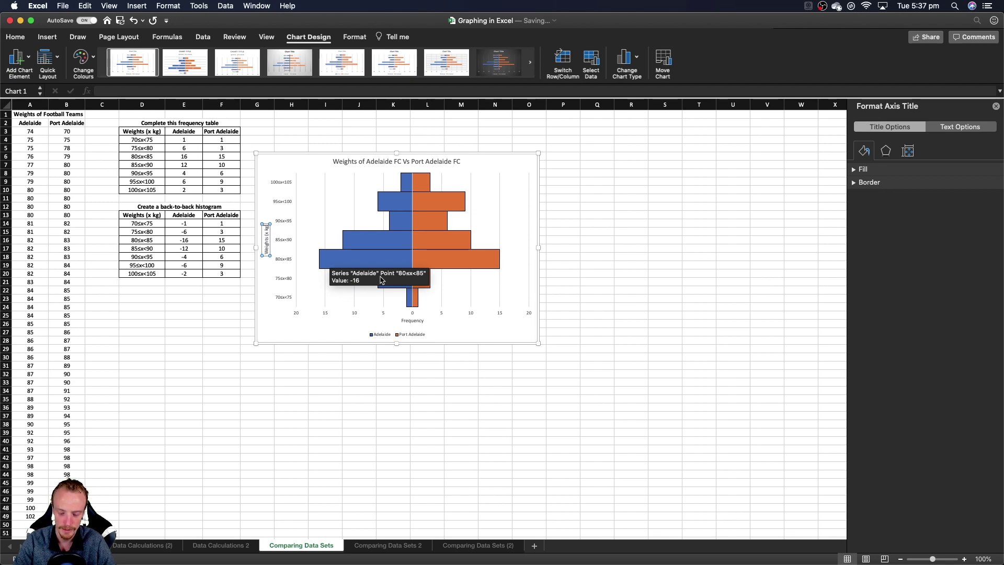
{"action": "left_click", "coordinate": [269, 391]}
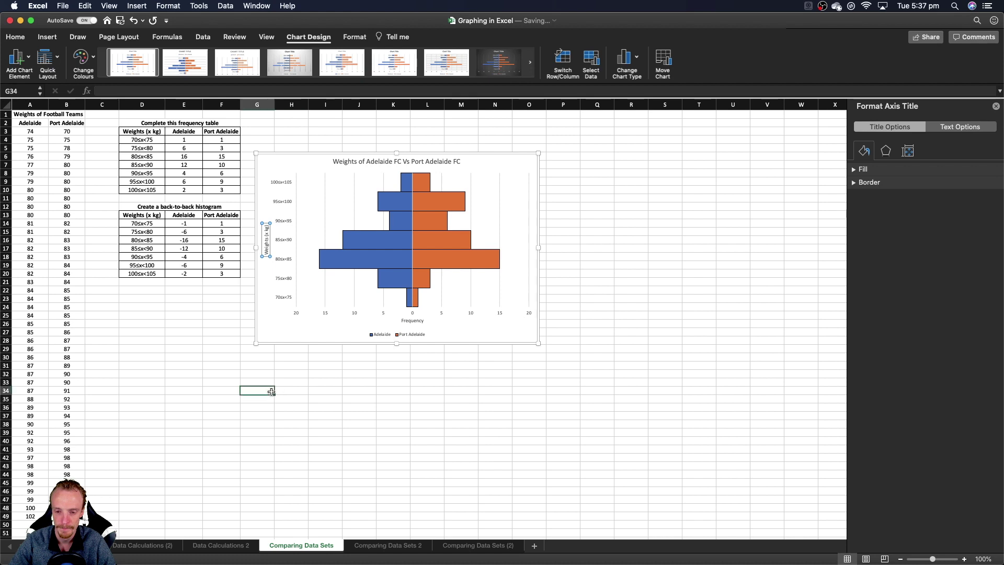
Step: Move the back-to-back histogram beneath the frequency table, spanning about rows 11 to 33, then deselect it
{"action": "left_click_drag", "start_coordinate": [312, 161], "coordinate": [298, 127]}
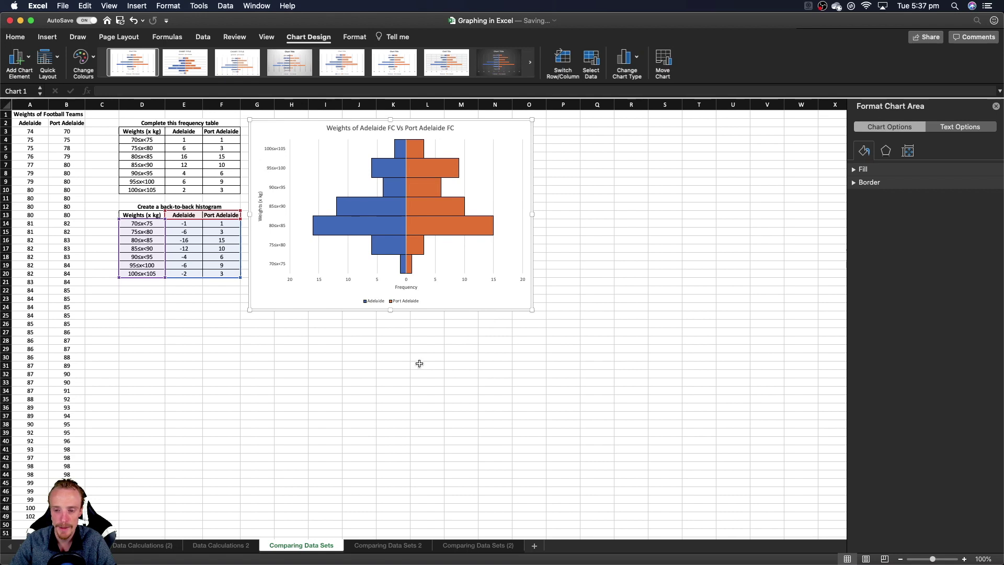
{"action": "left_click", "coordinate": [254, 335]}
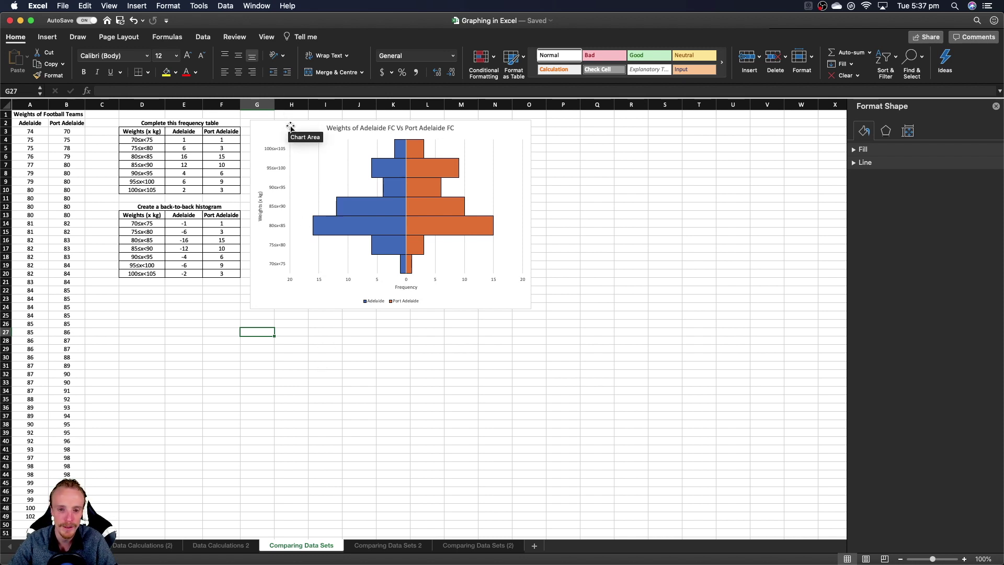
{"action": "left_click_drag", "start_coordinate": [289, 124], "coordinate": [132, 202]}
{"action": "left_click", "coordinate": [426, 273]}
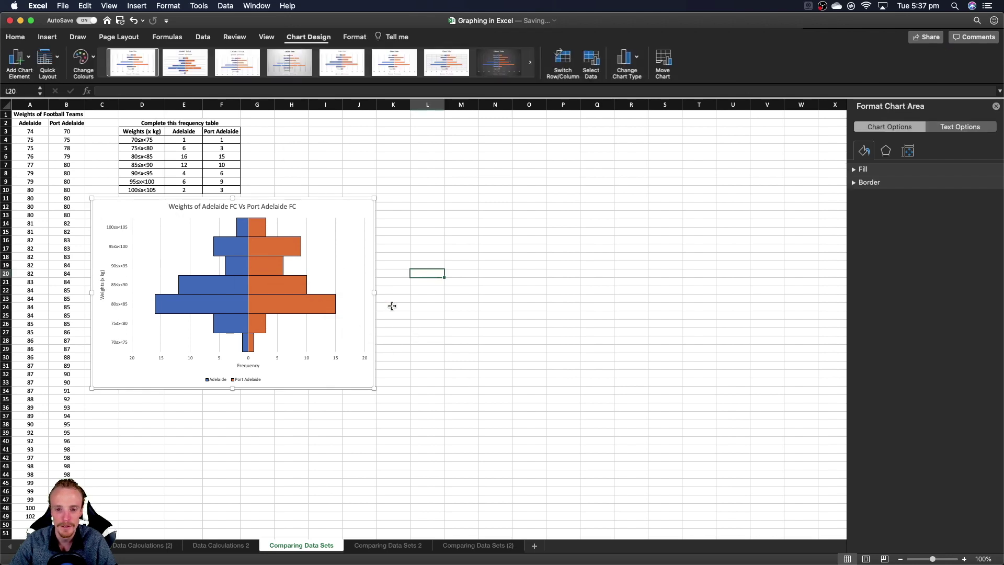